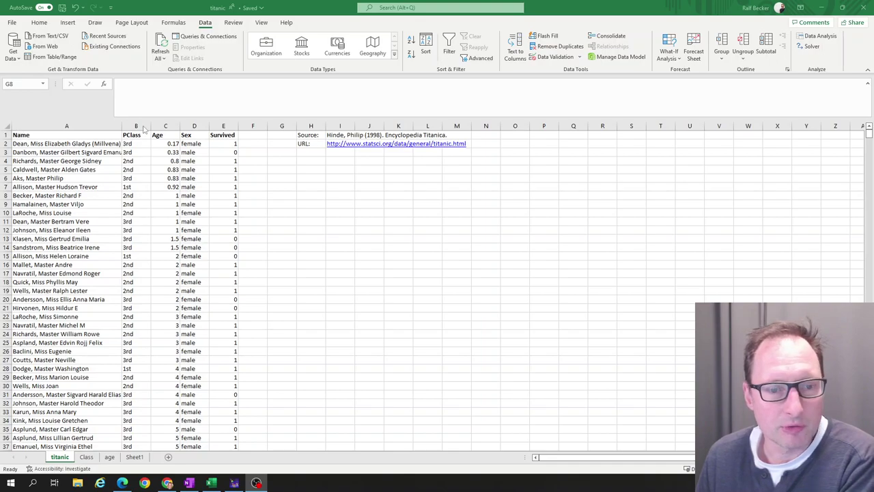
Step: Examine the source link, the Name, PClass, Age, Sex and Survived columns, and the passenger class entries down the titanic sheet
left_click(307, 142)
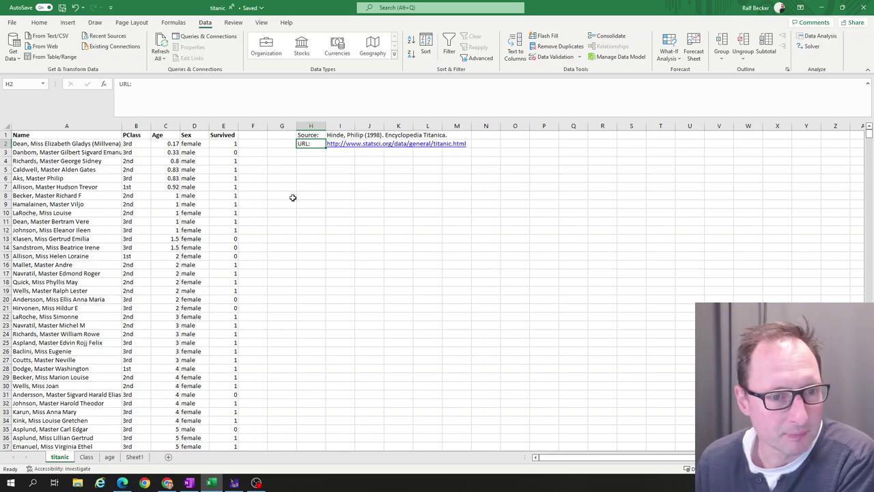
left_click(63, 127)
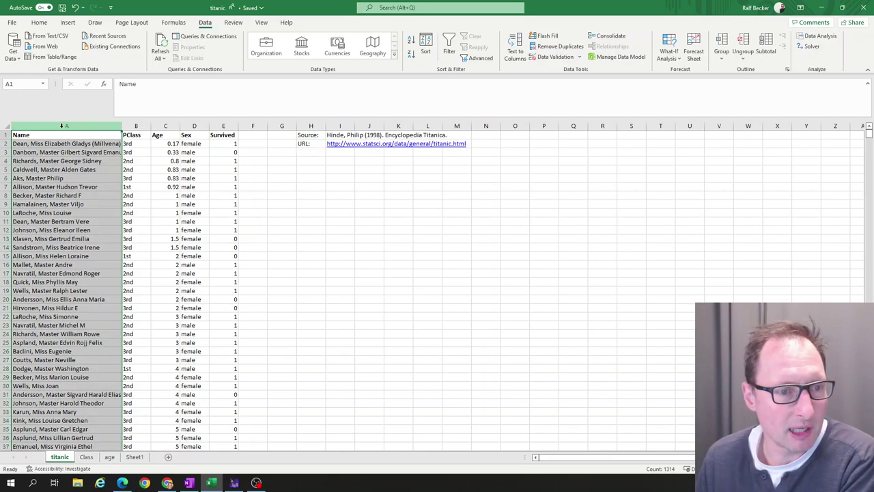
left_click(136, 126)
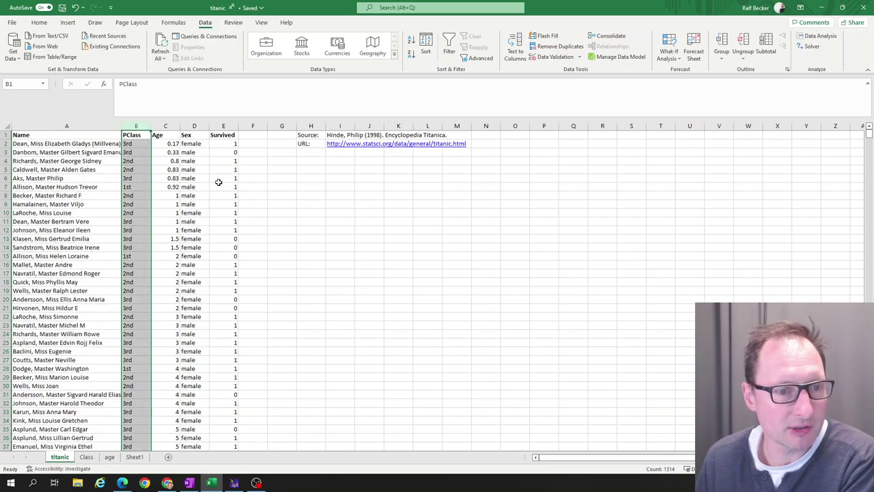
left_click(164, 126)
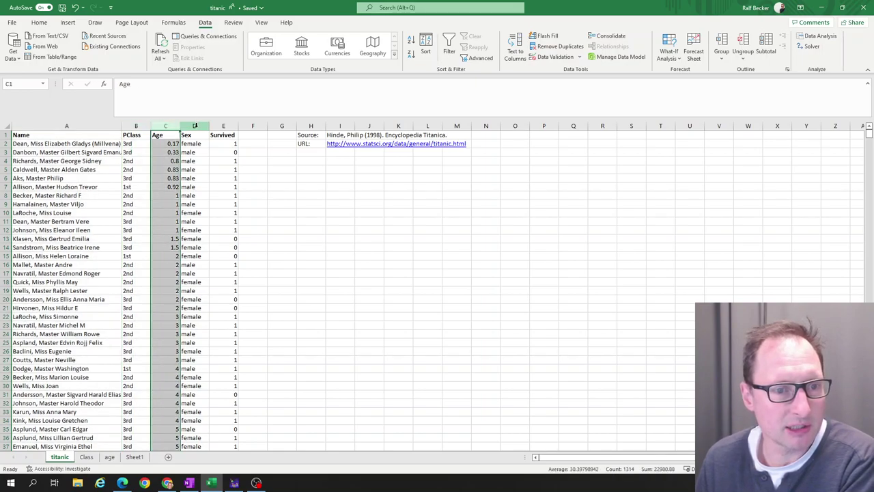
left_click(195, 126)
left_click(224, 127)
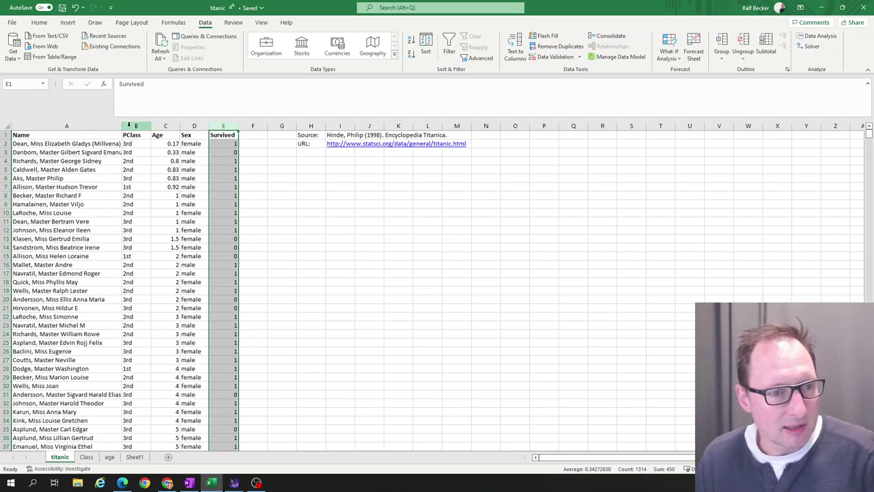
left_click(136, 126)
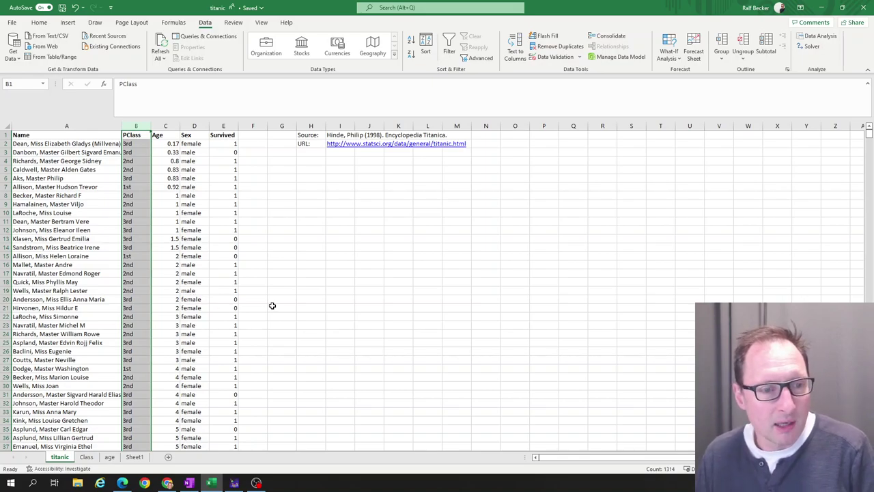
left_click(301, 305)
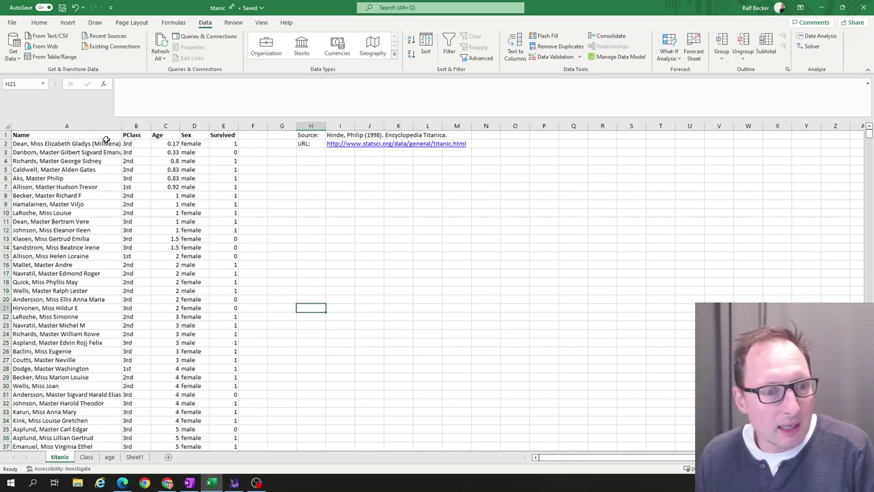
left_click(133, 169)
scroll(155, 246, "down", 20)
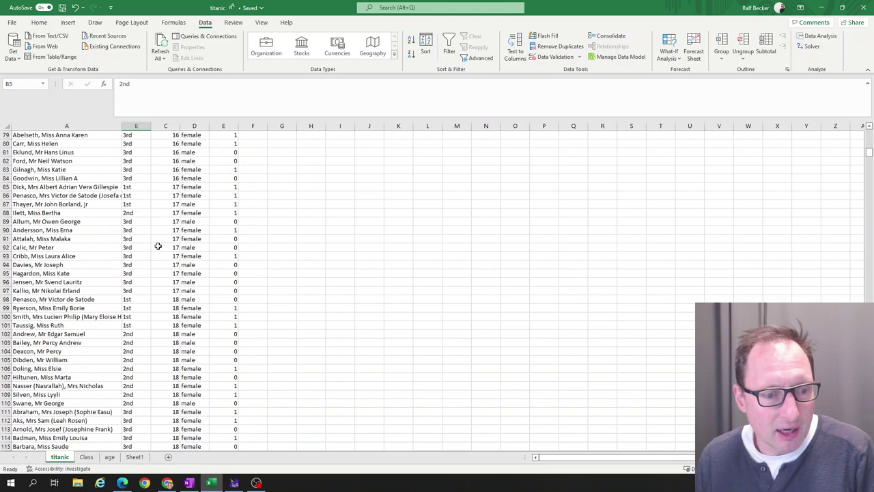
scroll(156, 259, "down", 15)
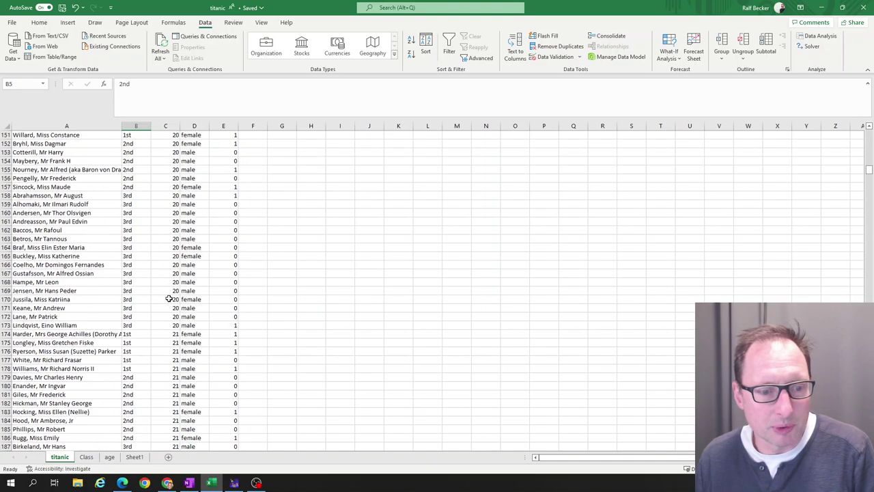
scroll(171, 298, "up", 12)
scroll(168, 298, "up", 20)
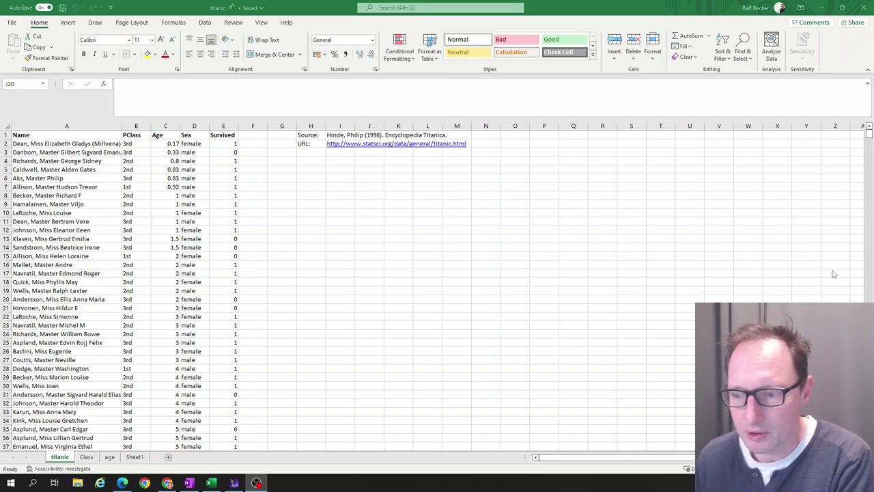
Step: Sort the passenger data in columns A to E by PClass cell values in A to Z order, treating the first row as headers
scroll(365, 254, "up", 2, "ctrl")
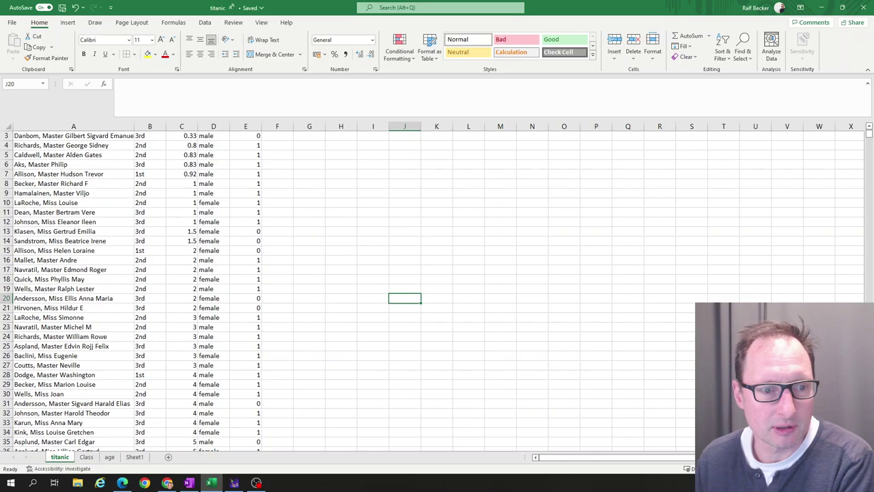
left_click_drag(81, 127, 273, 124)
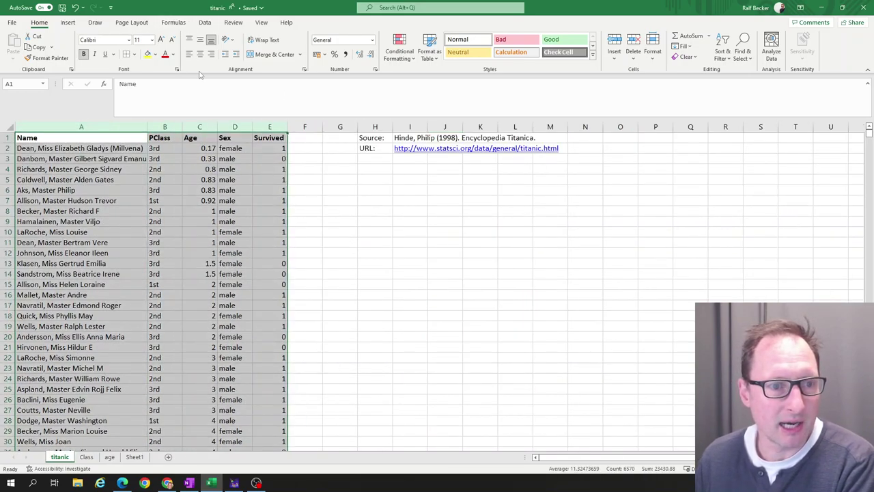
left_click(204, 23)
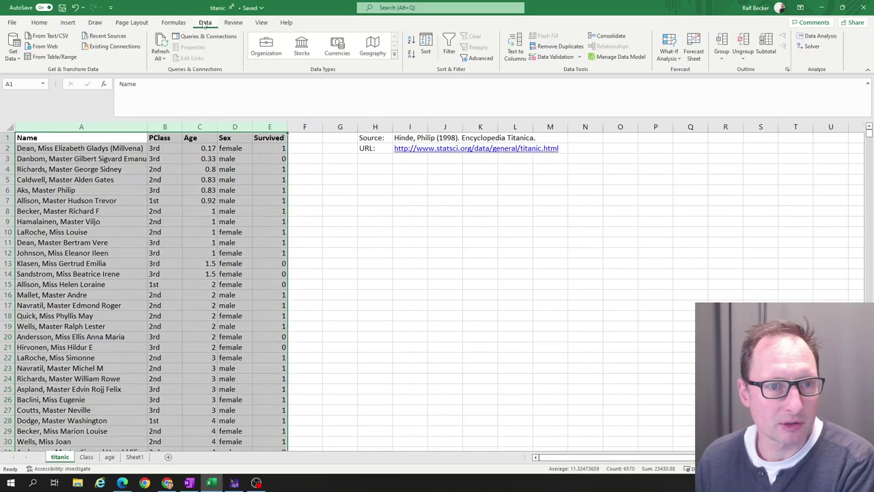
left_click(425, 48)
left_click(488, 212)
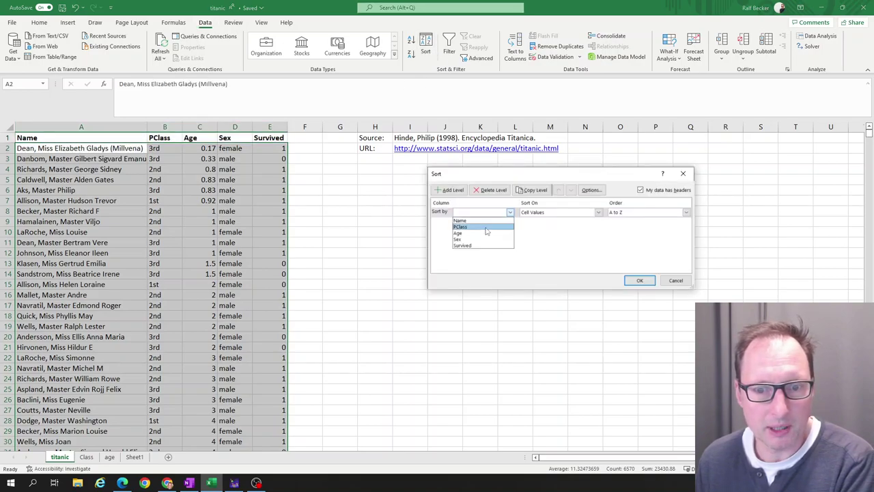
left_click(487, 227)
left_click(640, 280)
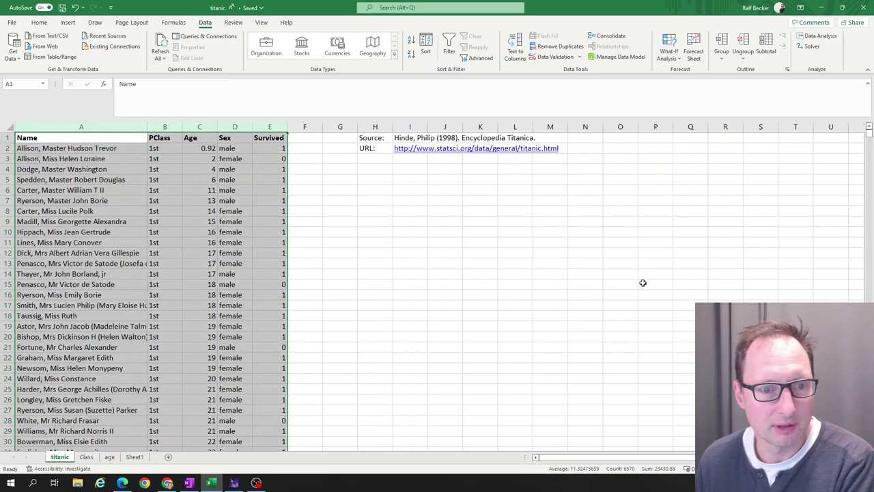
Step: Enter the class labels 1st, 2nd and 3rd in cells H10 to H12
left_click(388, 231)
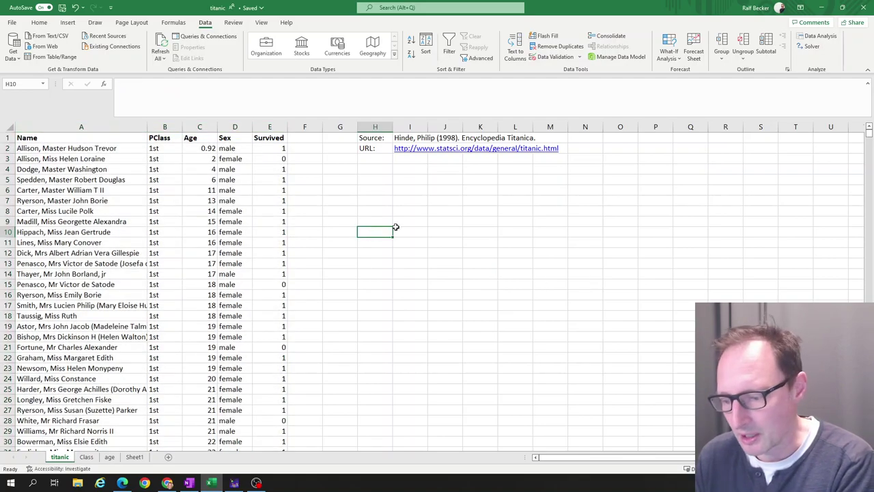
type("1st")
key("Return")
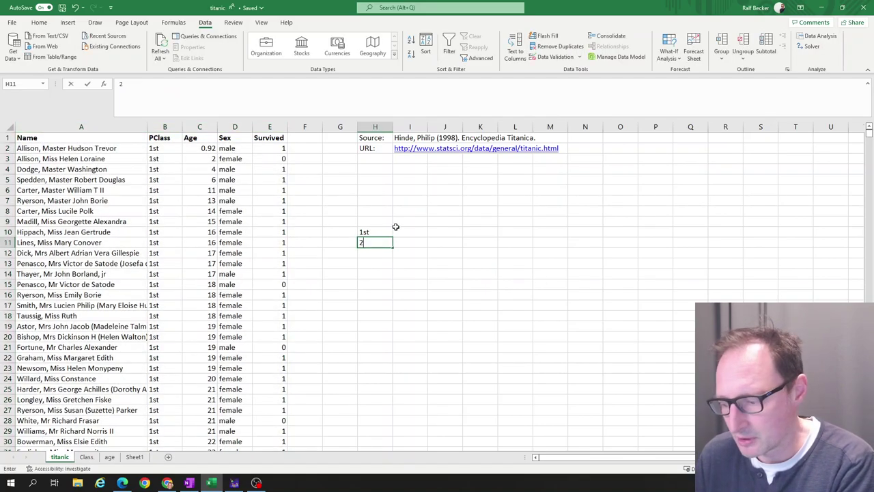
type("2nd")
key("Return")
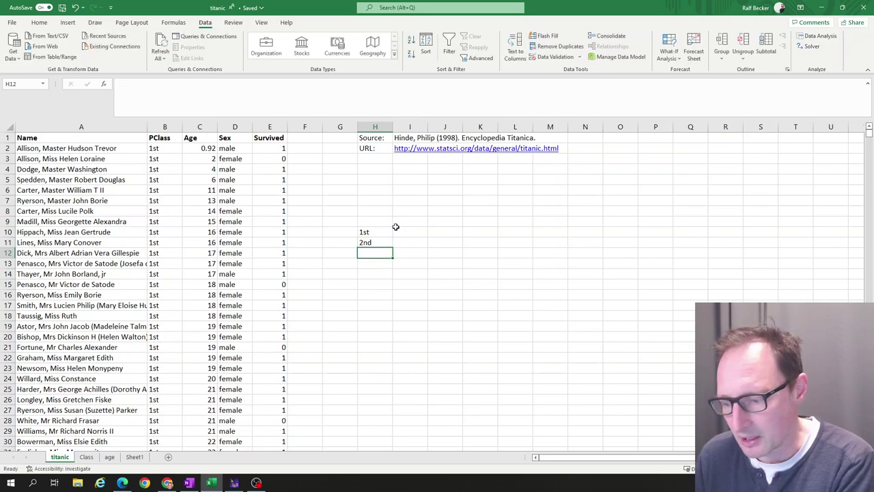
type("3rd")
key("Return")
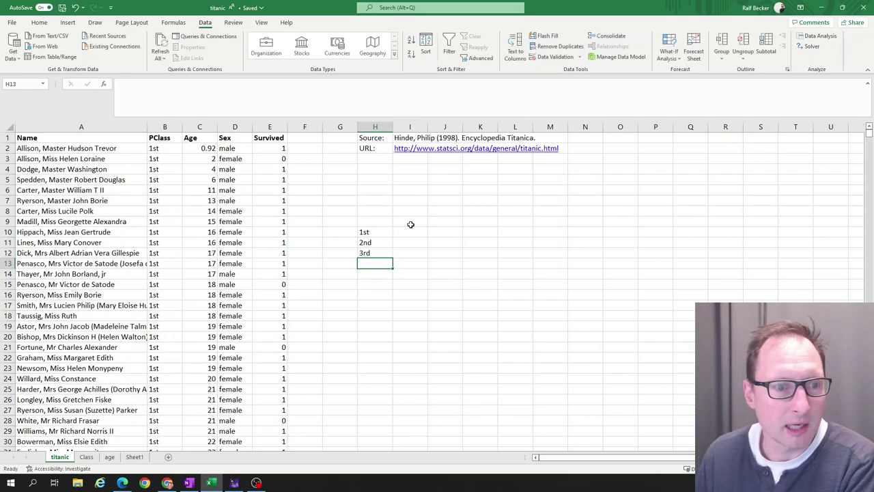
Step: Count the 1st class passengers by selecting their PClass cells, B2 to B323, and enter 322 in I10
left_click_drag(154, 148, 153, 314)
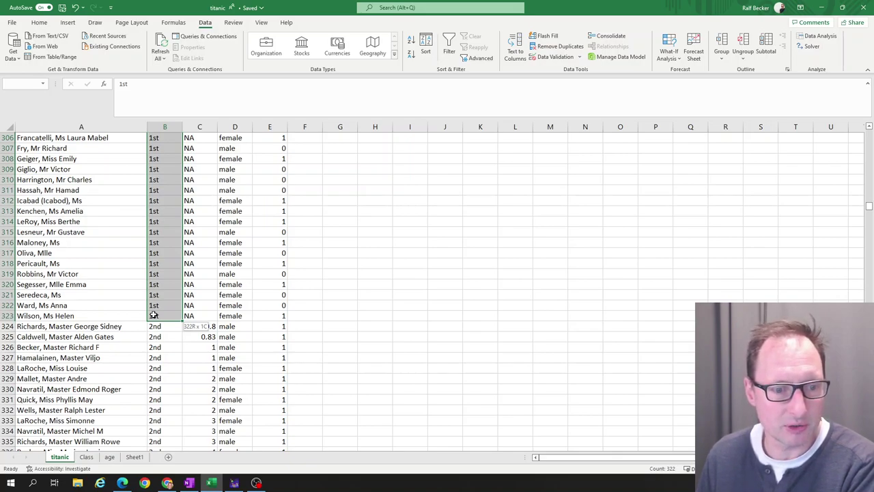
left_click_drag(154, 315, 154, 314)
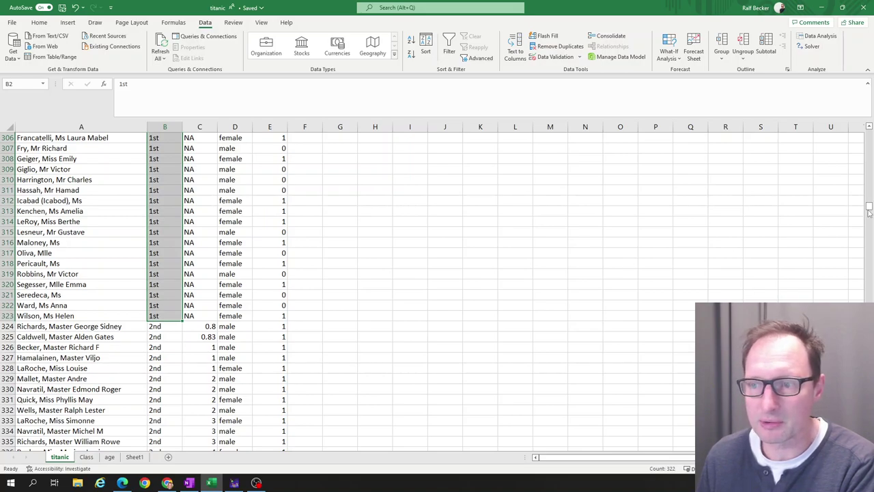
left_click_drag(869, 208, 857, 123)
left_click(413, 231)
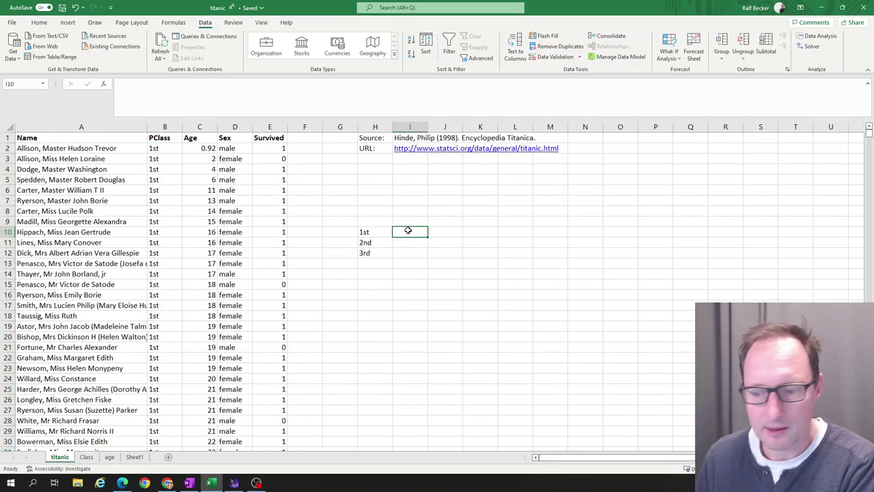
type("322")
key("Return")
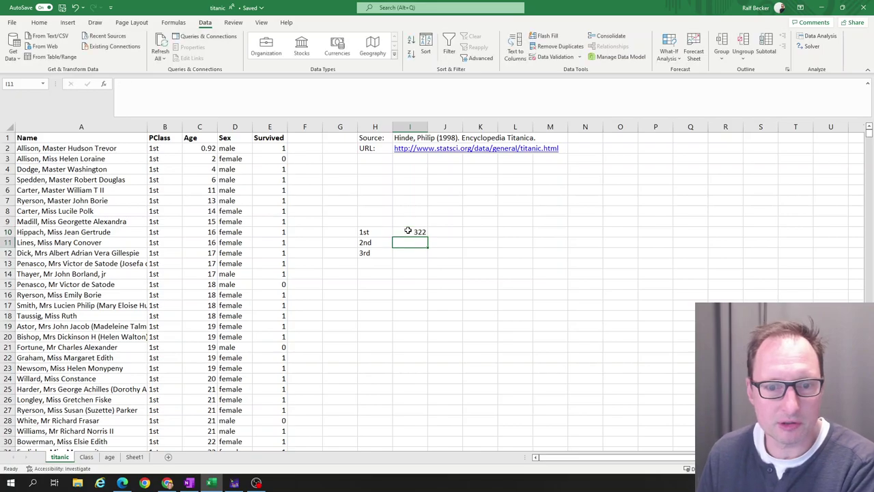
Step: Count the 2nd class passengers by selecting their PClass cells, B324 to B603, and enter 280 in I11
scroll(190, 344, "down", 20)
scroll(190, 344, "down", 20)
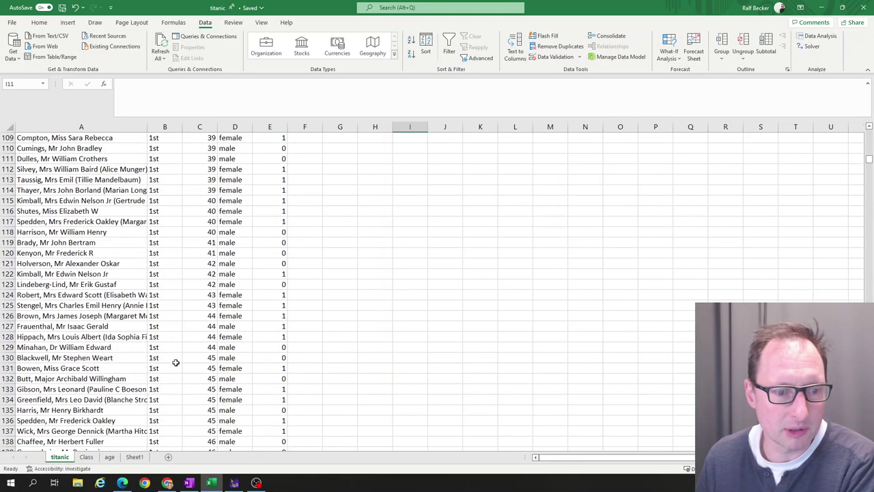
scroll(172, 337, "down", 20)
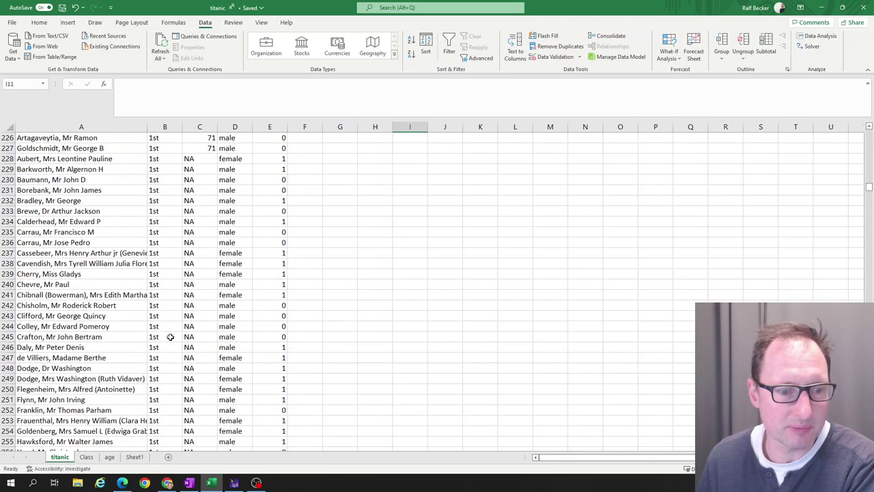
scroll(167, 316, "down", 4)
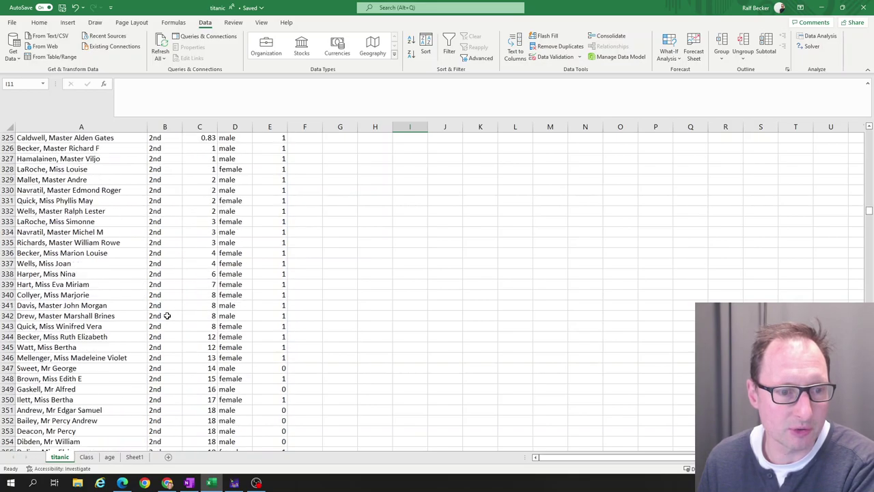
scroll(146, 272, "up", 2)
left_click_drag(155, 189, 150, 290)
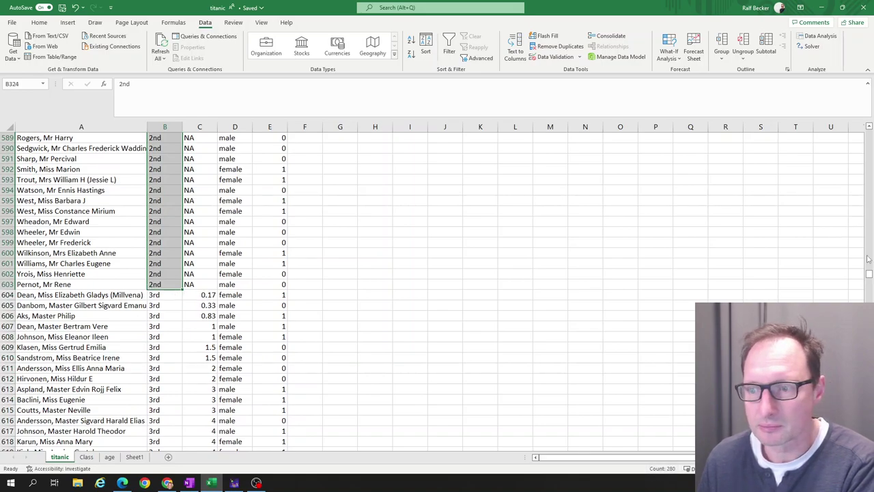
left_click_drag(869, 276, 869, 133)
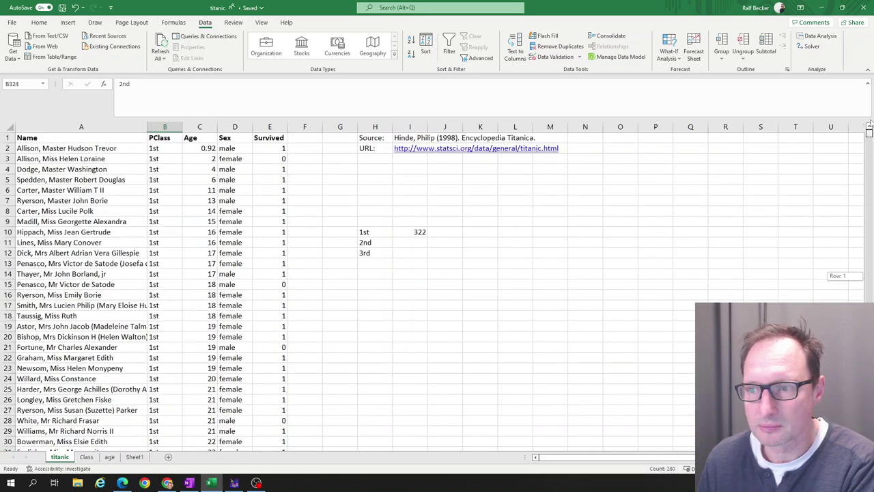
left_click(423, 240)
type("280")
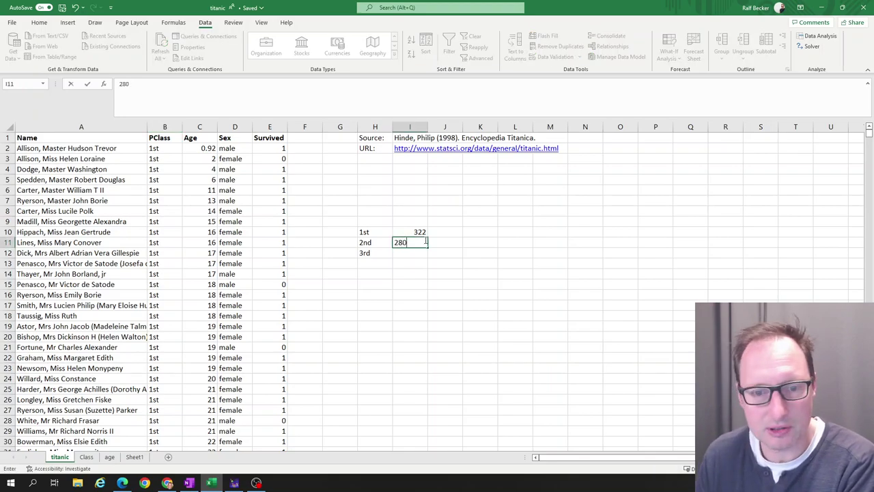
key("Return")
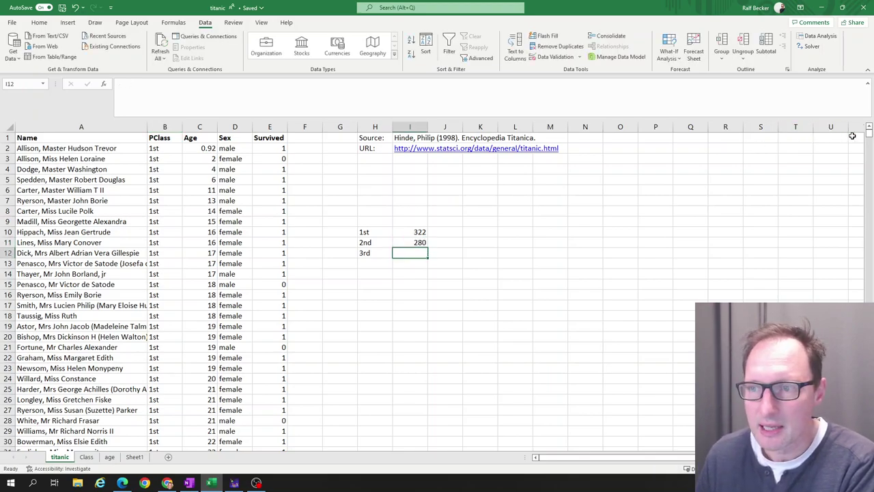
Step: Count the 3rd class passengers by selecting their PClass cells, B604 to B1314, and enter 711 in I12
left_click_drag(869, 131, 868, 274)
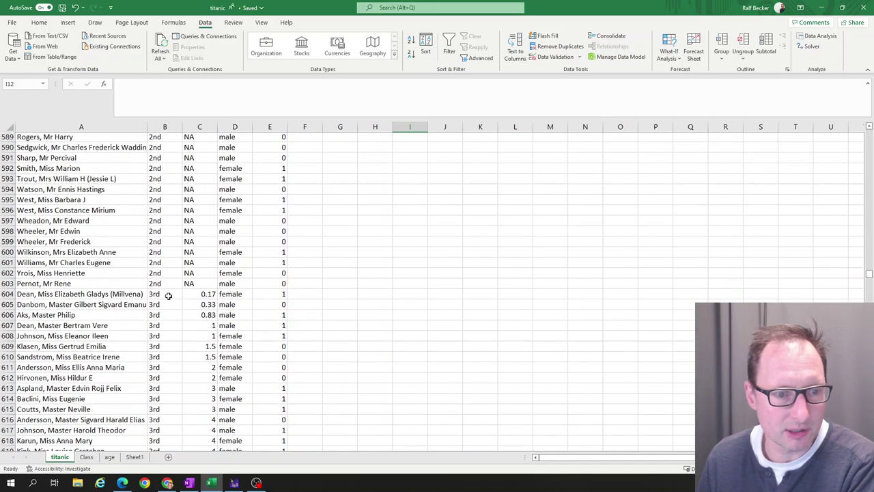
left_click_drag(166, 297, 167, 434)
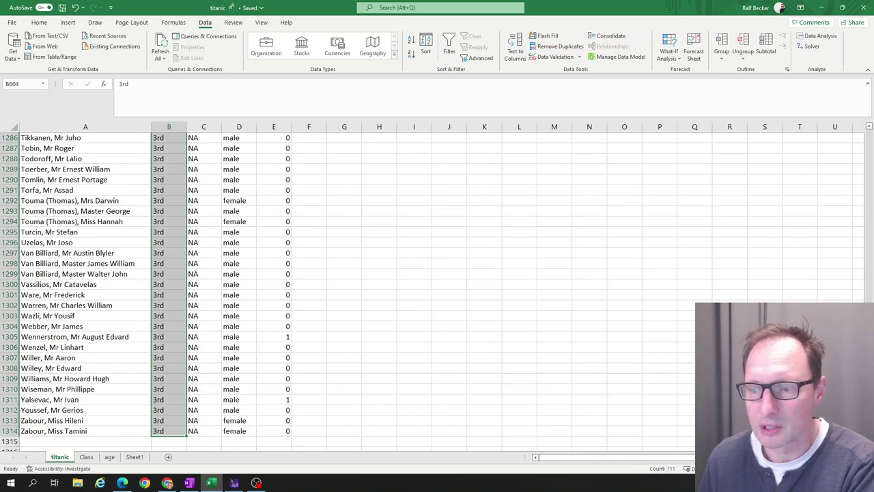
scroll(432, 250, "up", 20)
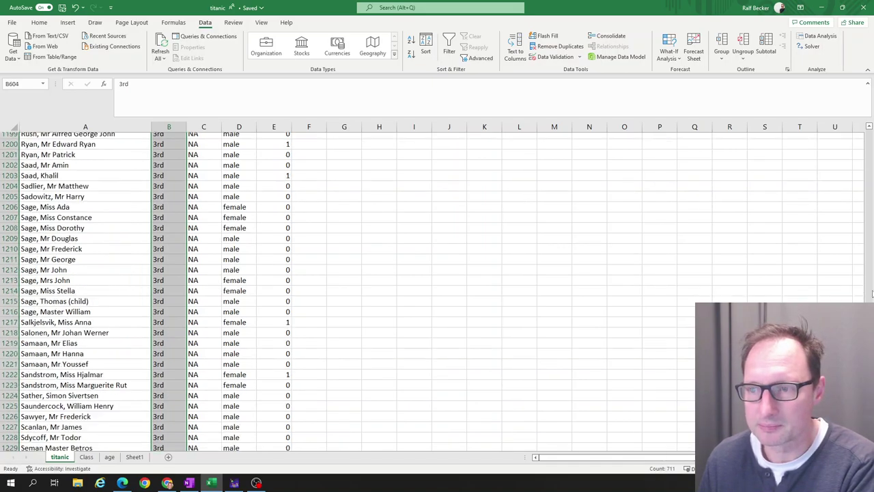
left_click(419, 252)
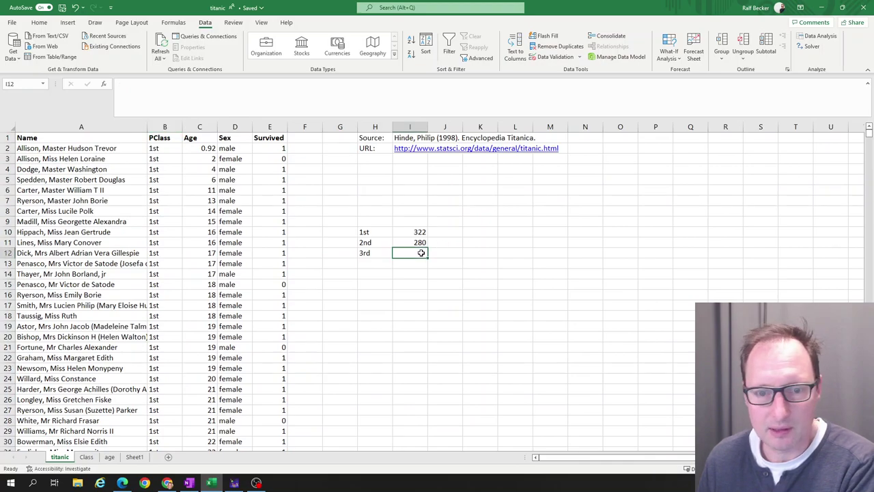
type("711")
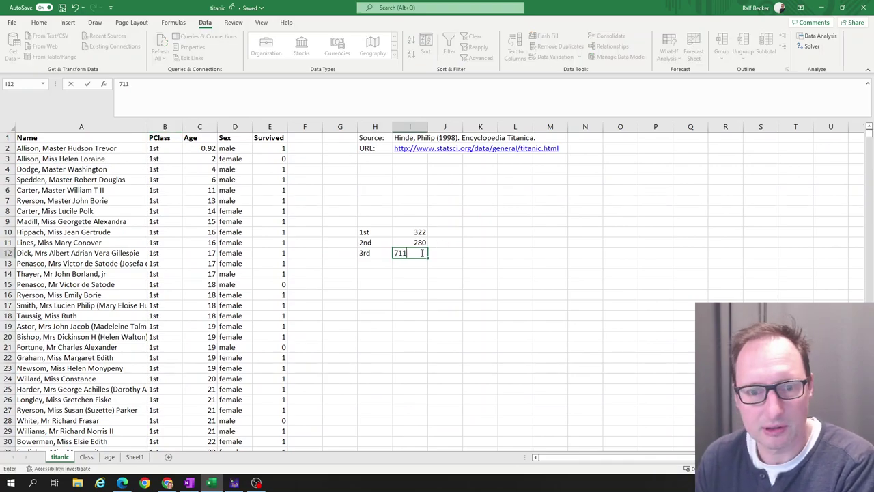
key("Return")
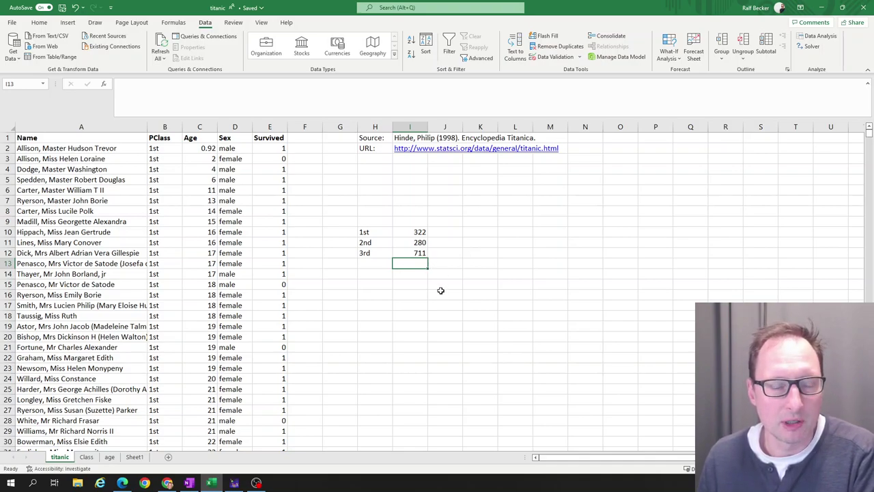
left_click(401, 306)
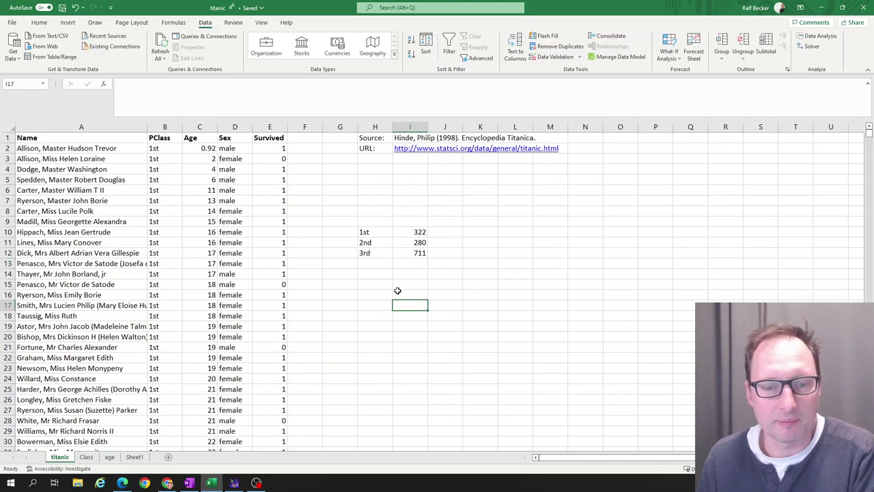
Step: Enter the formula =COUNTIF(B:B,H10) in J10 to count the 1st class passengers in the PClass column
left_click(449, 234)
left_click(413, 220)
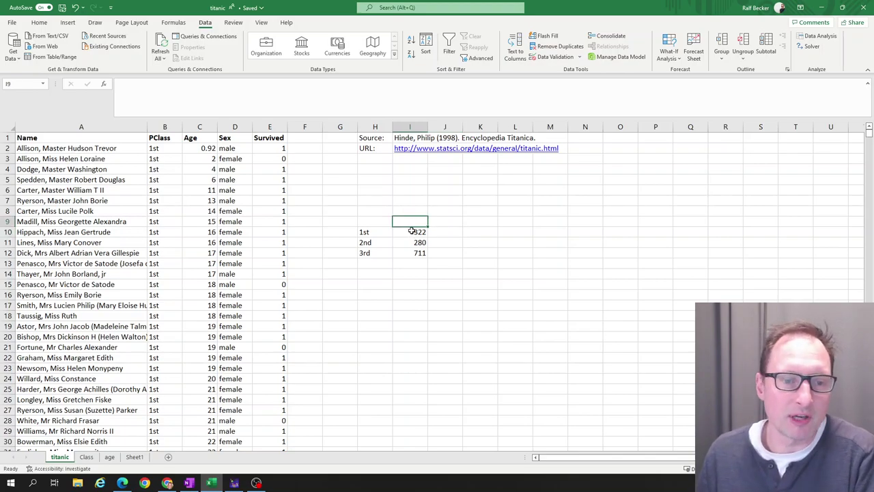
left_click(440, 234)
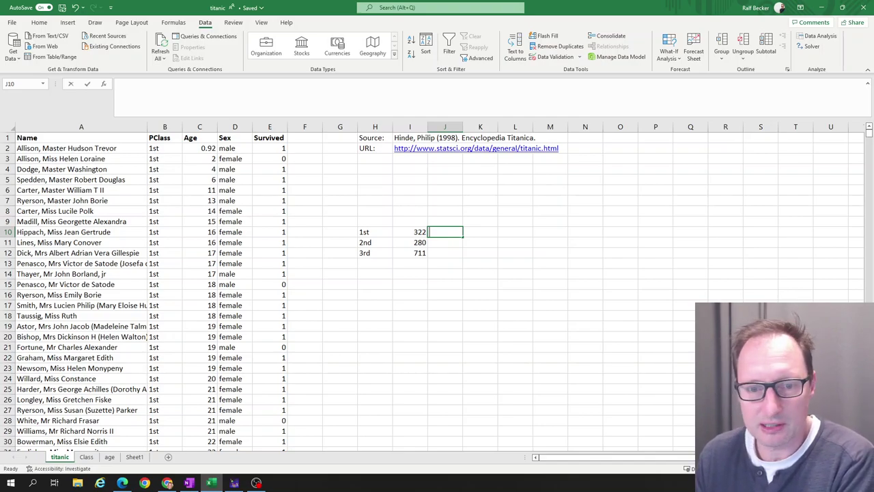
type("=countif")
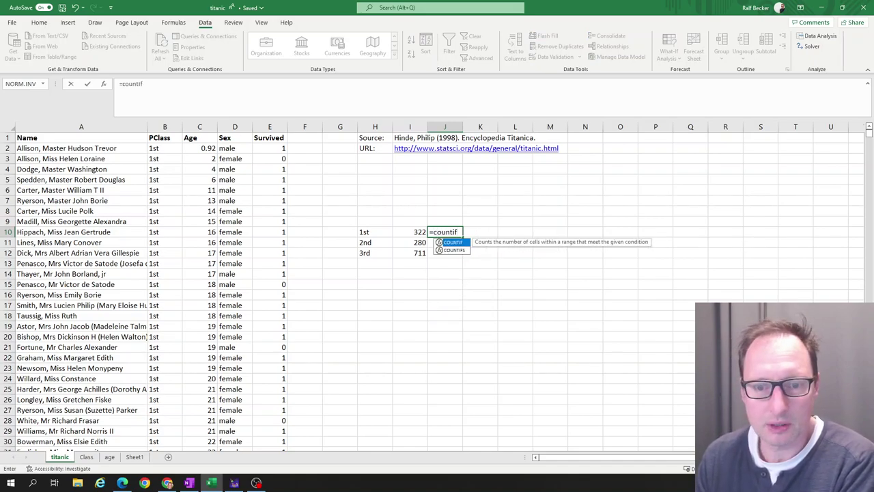
type("(")
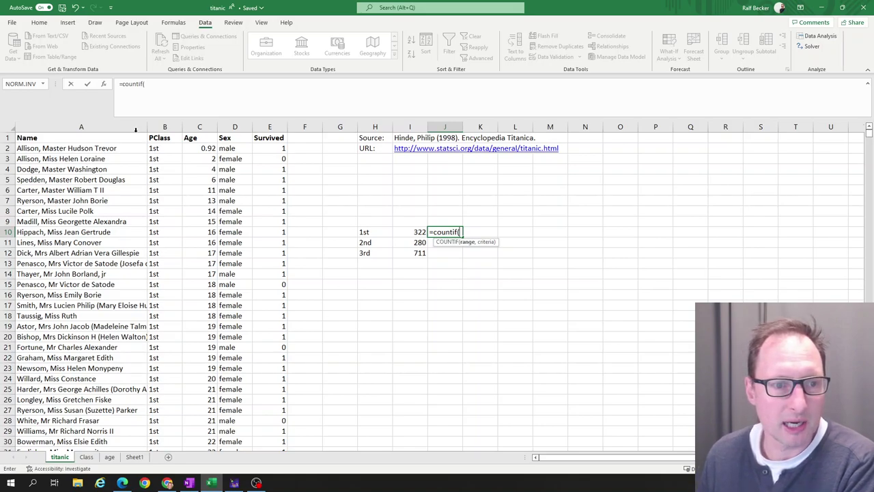
left_click(157, 126)
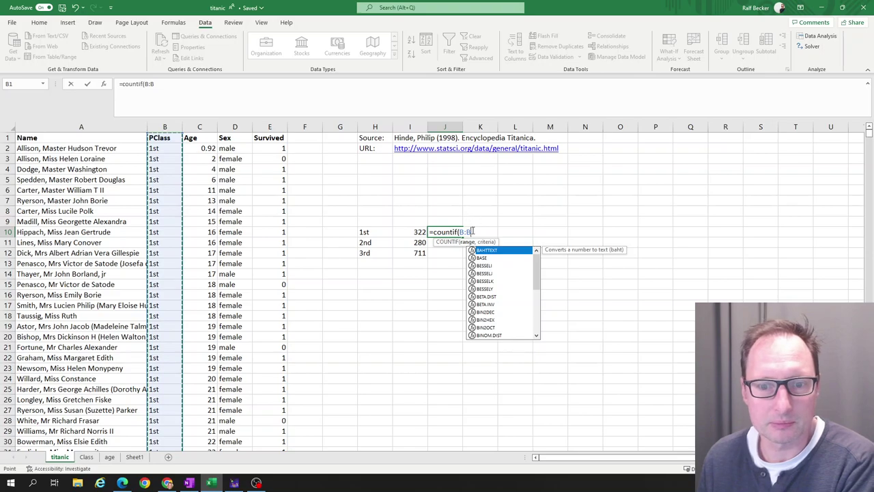
type(",")
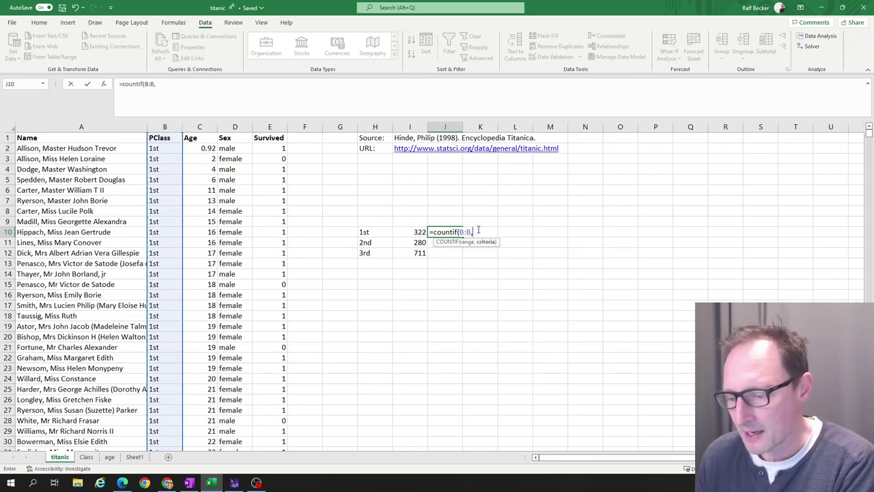
left_click(372, 232)
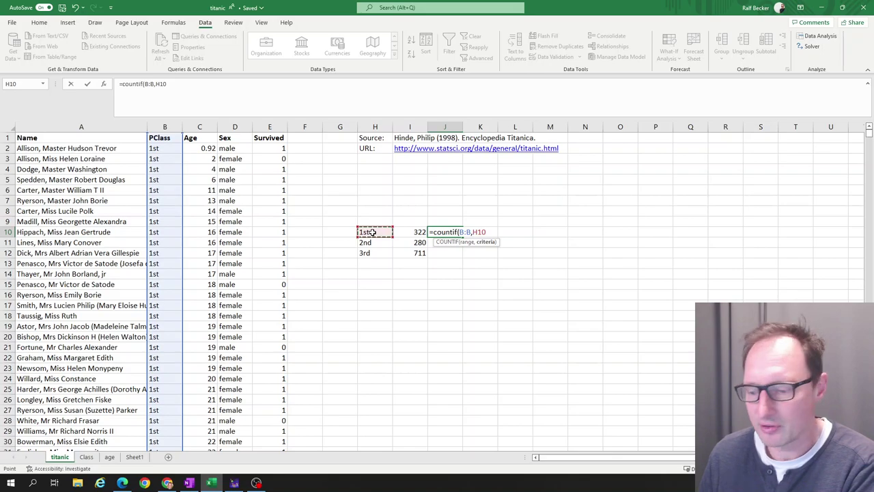
type(")")
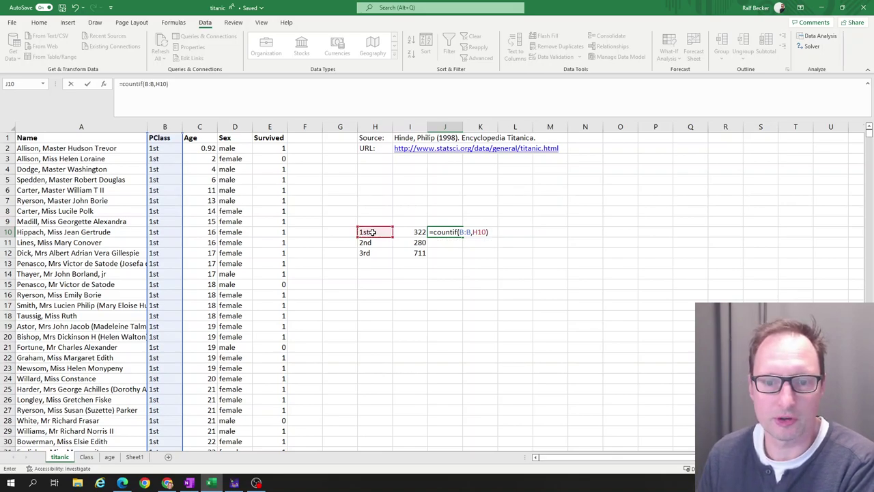
key("Return")
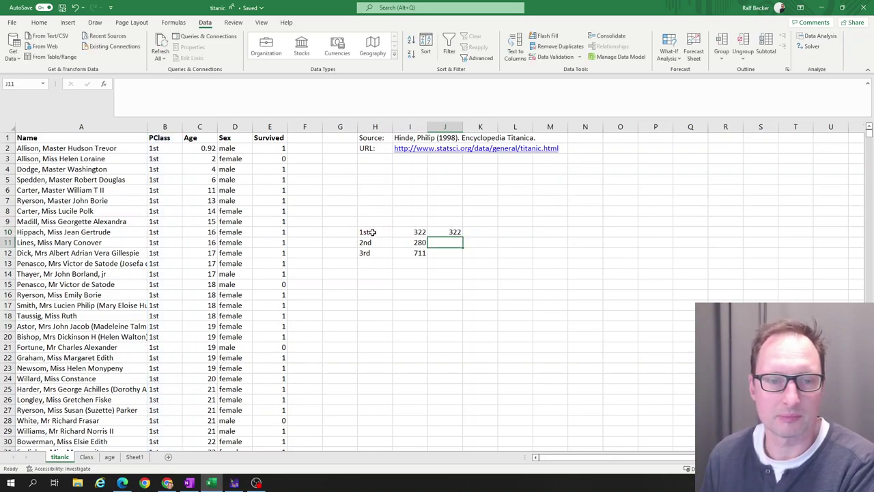
Step: Copy the COUNTIF formula from J10 down to J11 and J12 for the 2nd and 3rd classes
left_click(446, 232)
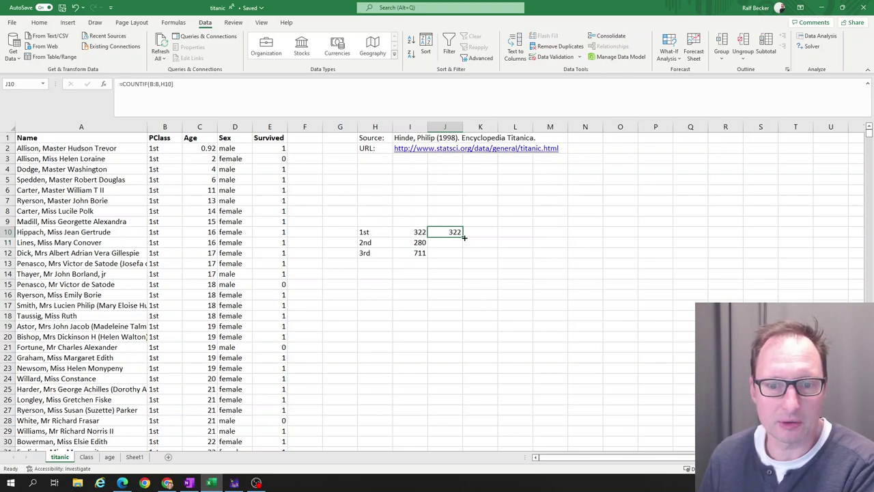
double_click(453, 232)
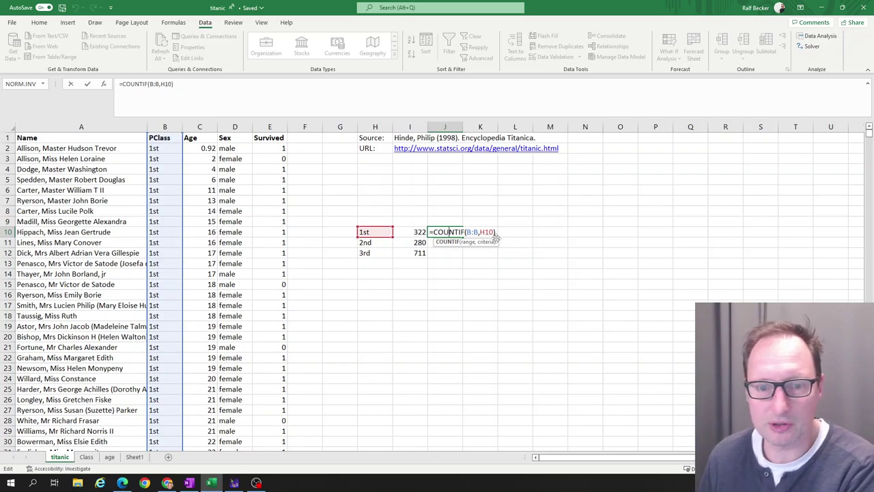
key("Escape")
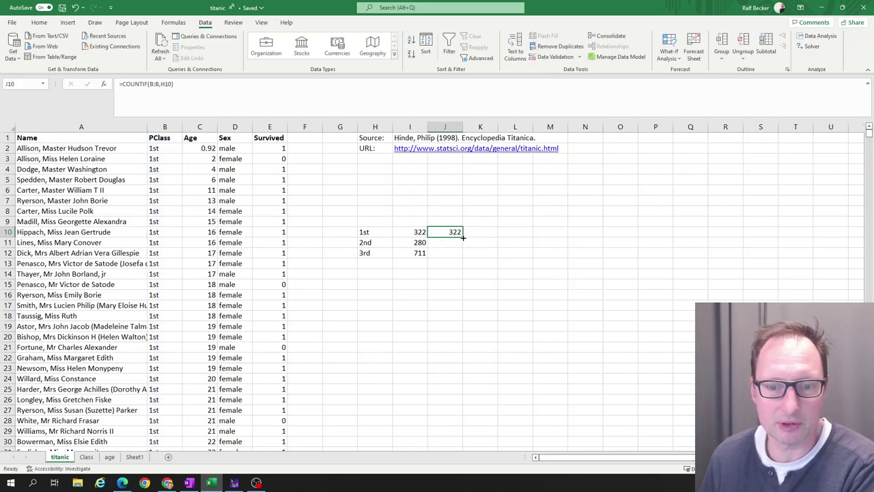
left_click_drag(463, 237, 463, 257)
left_click(487, 298)
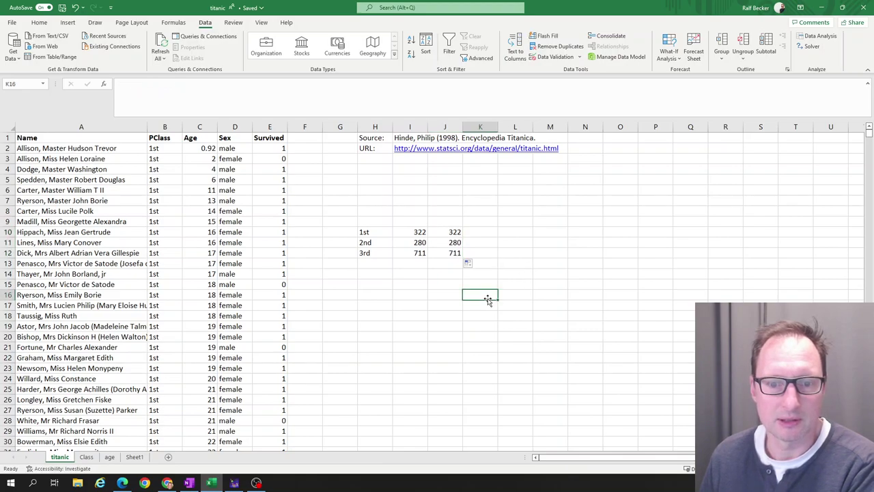
Step: Inspect the range and criteria references of the copied COUNTIF formulas in J11 and J12
double_click(445, 243)
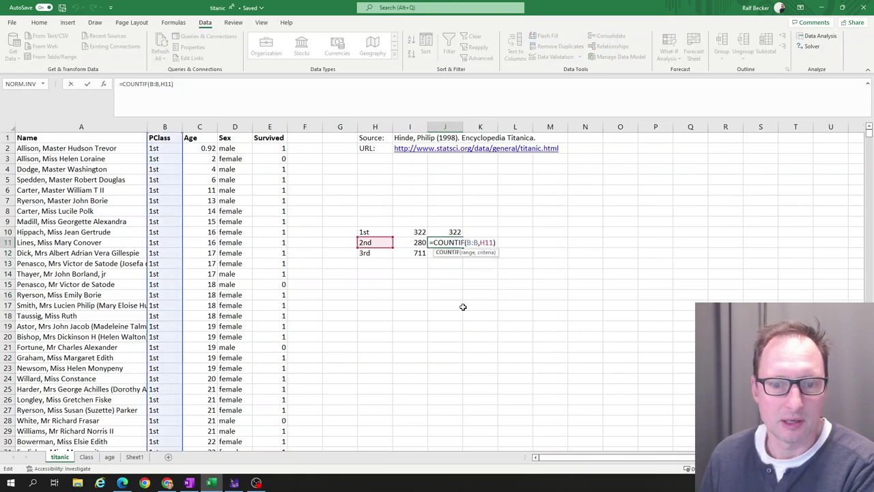
left_click_drag(467, 242, 478, 242)
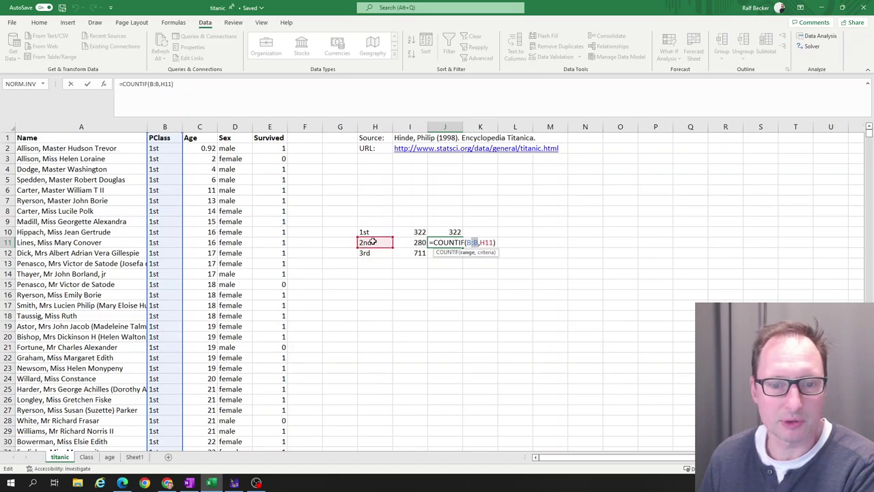
left_click(469, 304)
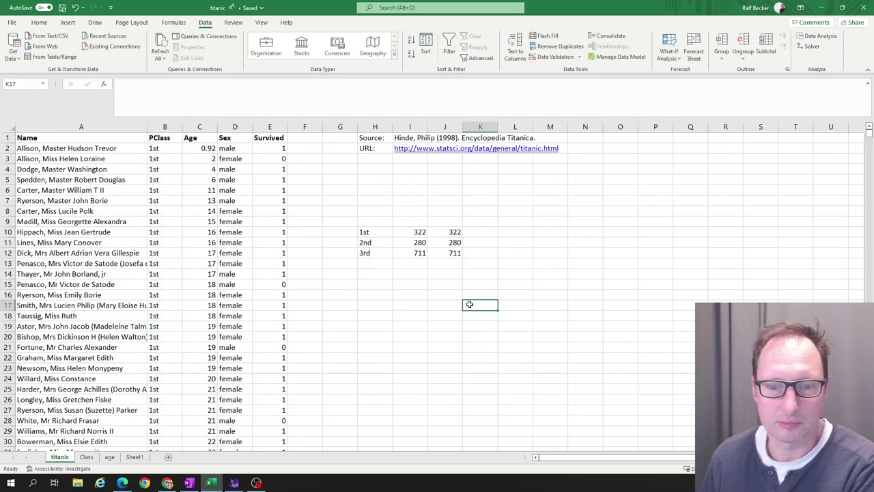
double_click(447, 253)
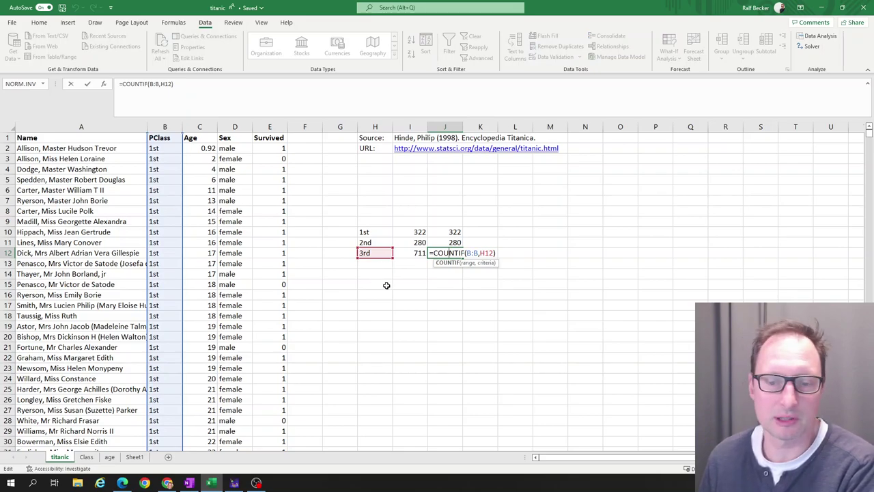
key("ctrl+Return")
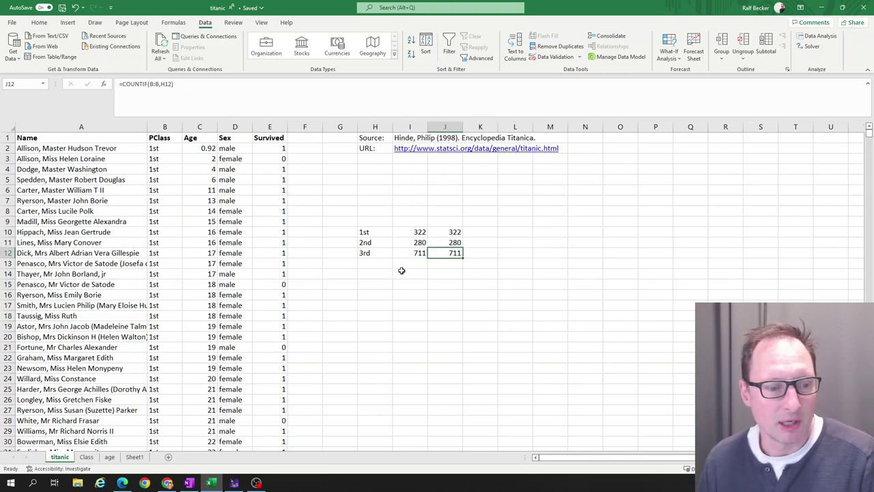
left_click(399, 284)
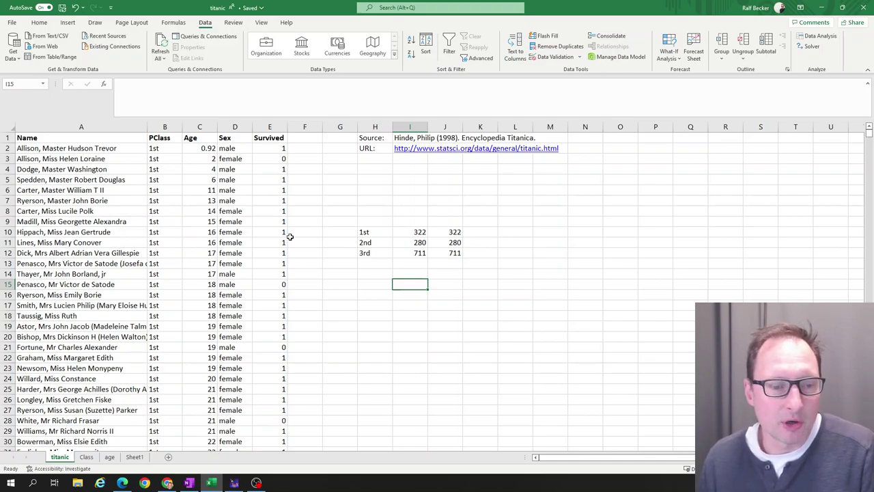
left_click(303, 231)
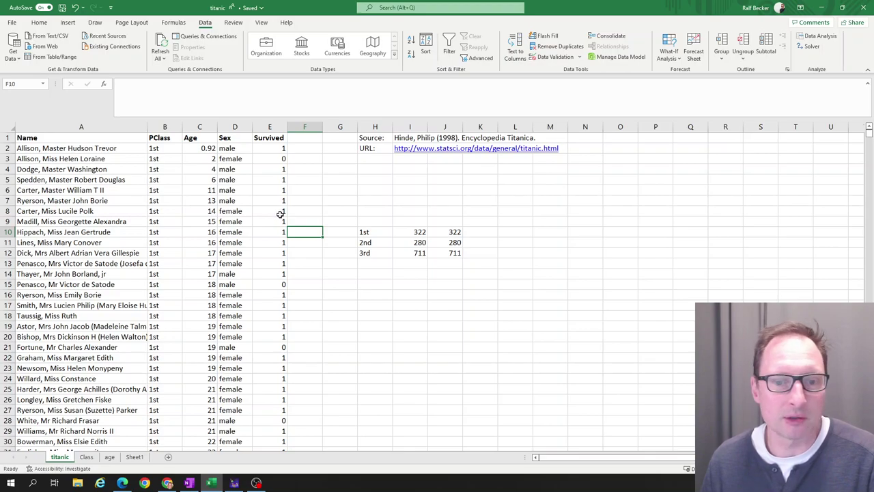
left_click(351, 200)
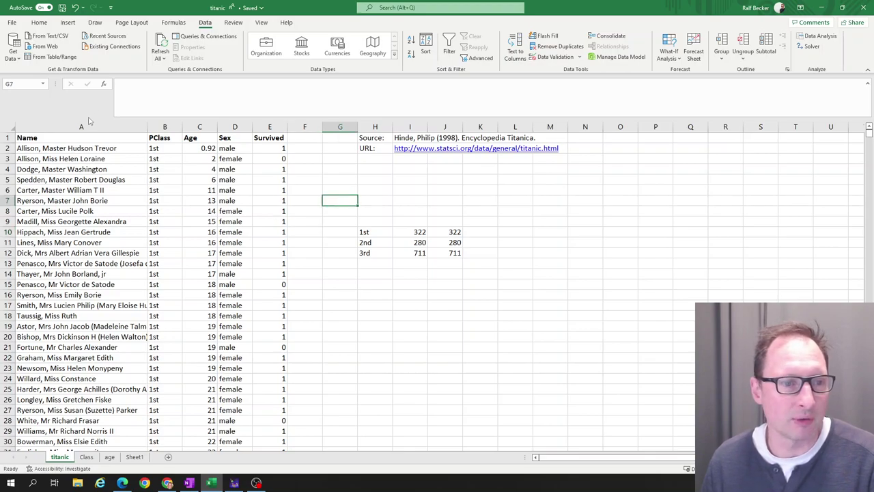
Step: Create a PivotTable from the passenger data in columns A to E, placed on a new worksheet
left_click_drag(82, 126, 266, 127)
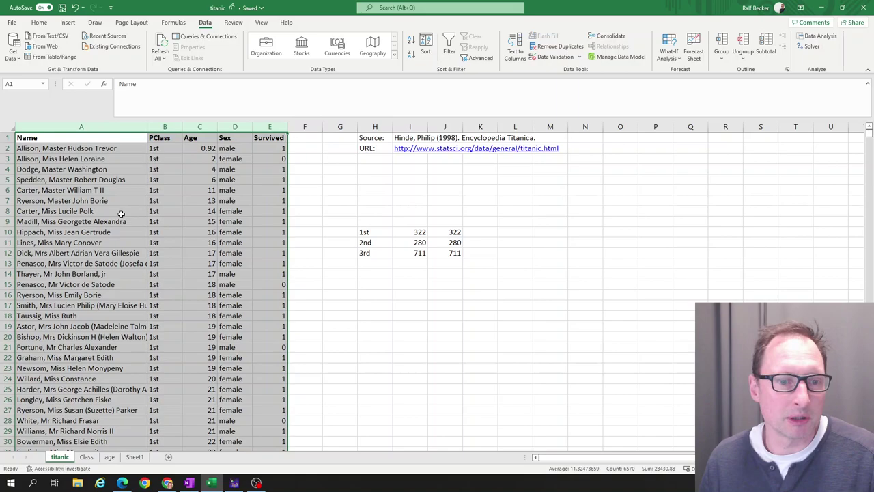
left_click(232, 180)
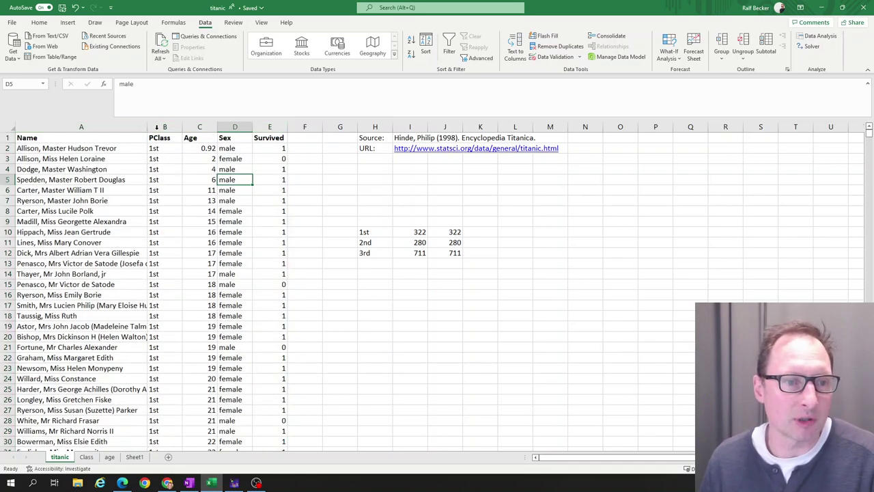
left_click_drag(148, 127, 272, 121)
left_click(158, 127)
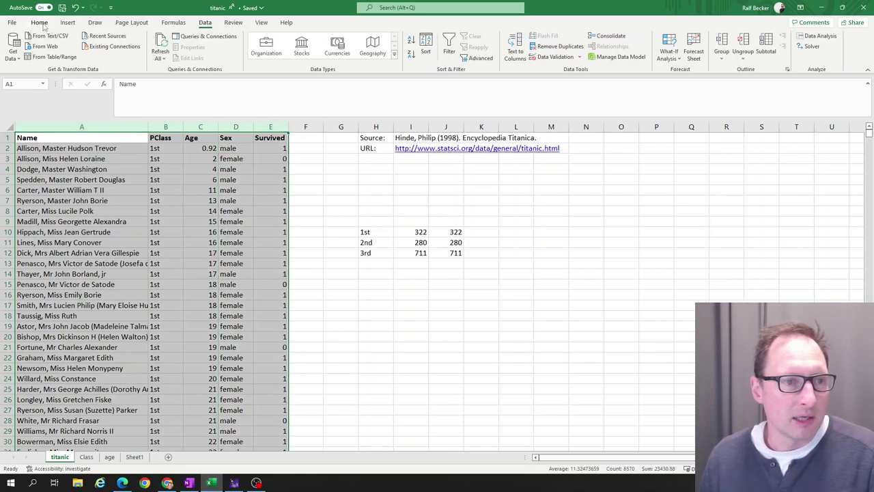
left_click(68, 23)
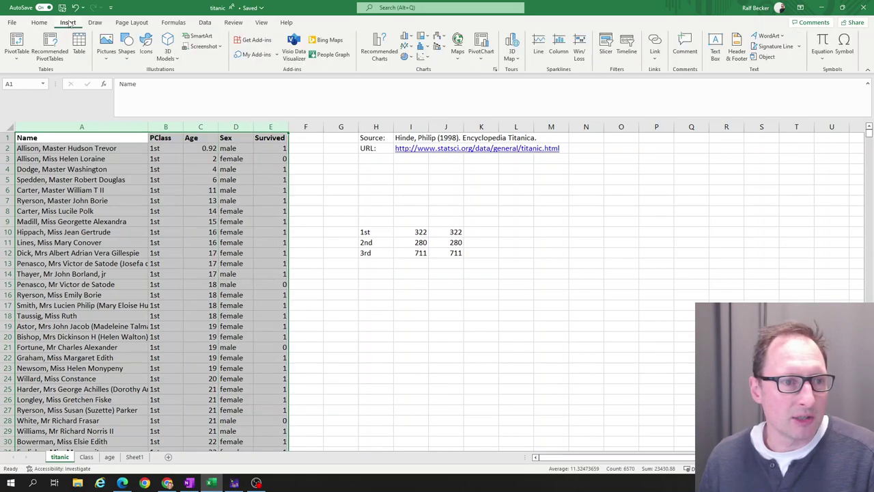
left_click(18, 43)
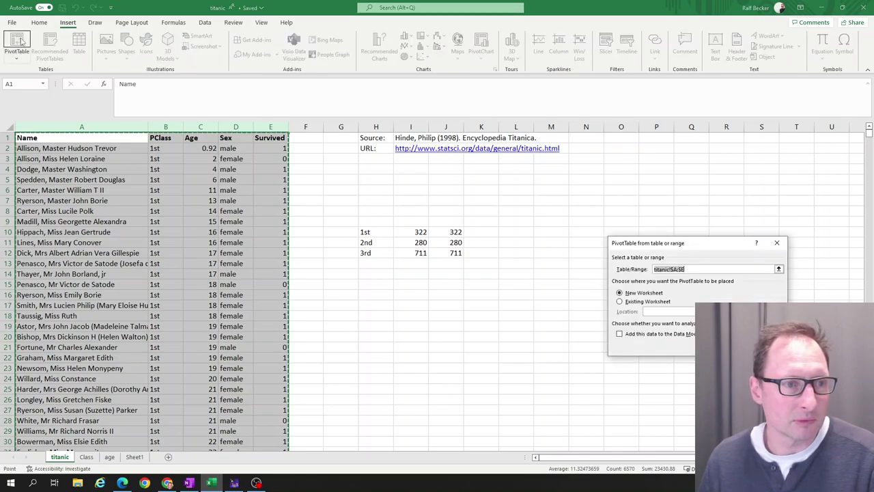
left_click_drag(683, 244, 428, 198)
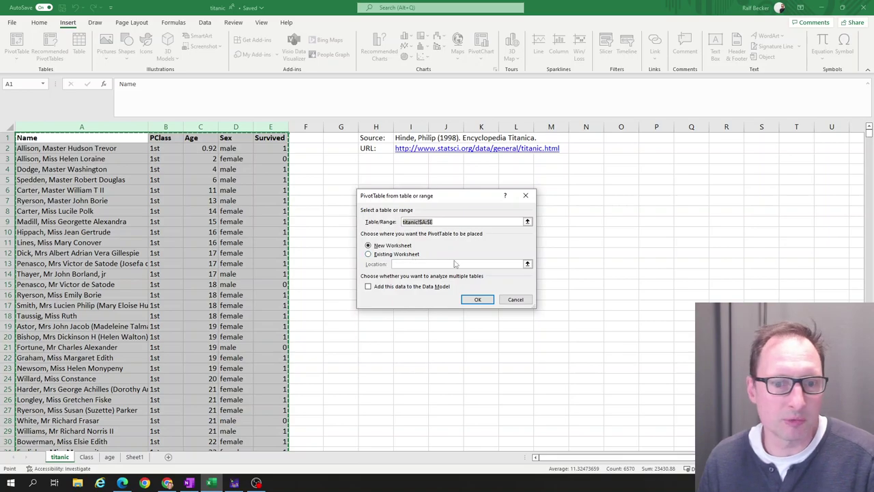
left_click(479, 300)
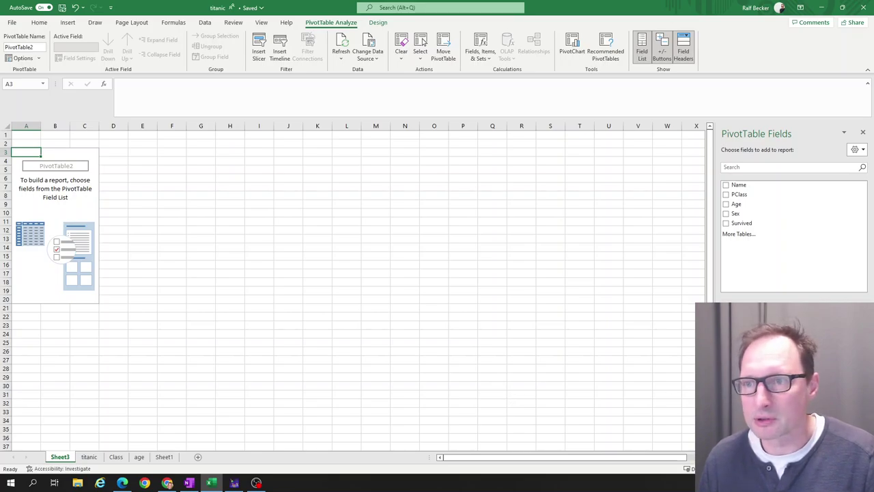
Step: Resize the workbook window so all PivotTable field areas are accessible, and place the PClass field in Rows
left_click(841, 8)
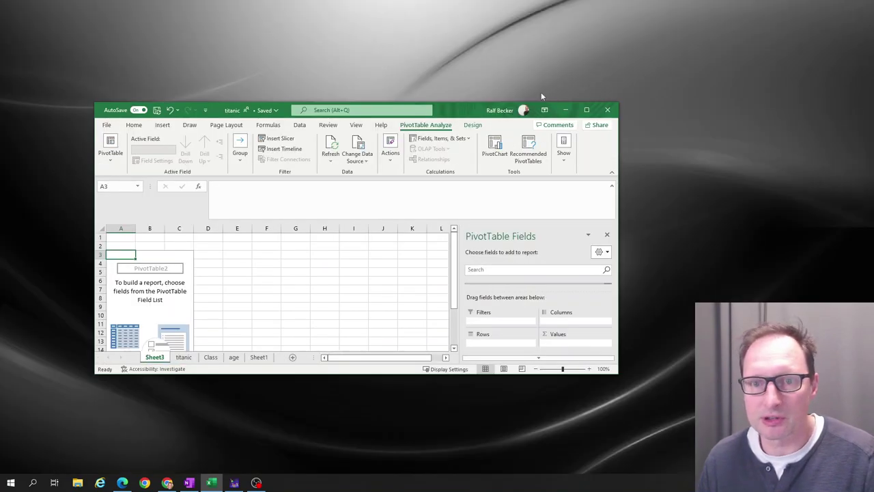
left_click_drag(451, 117, 362, 19)
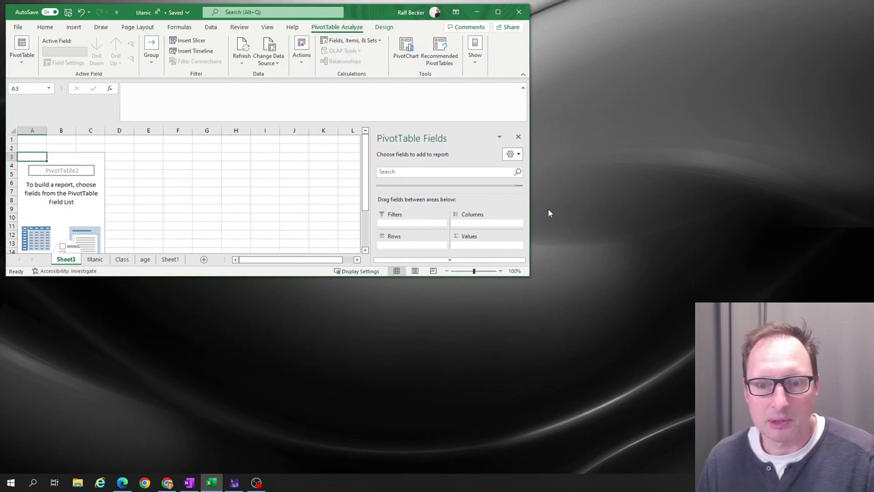
left_click_drag(529, 276, 686, 486)
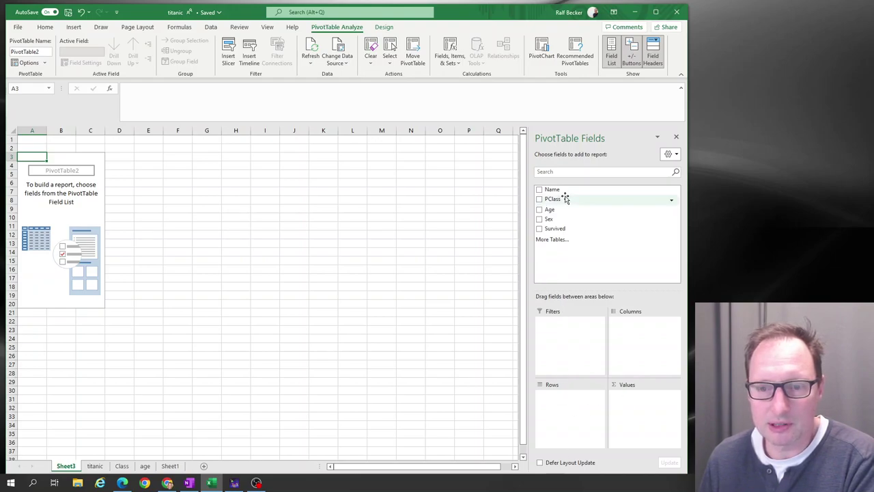
left_click_drag(553, 200, 551, 416)
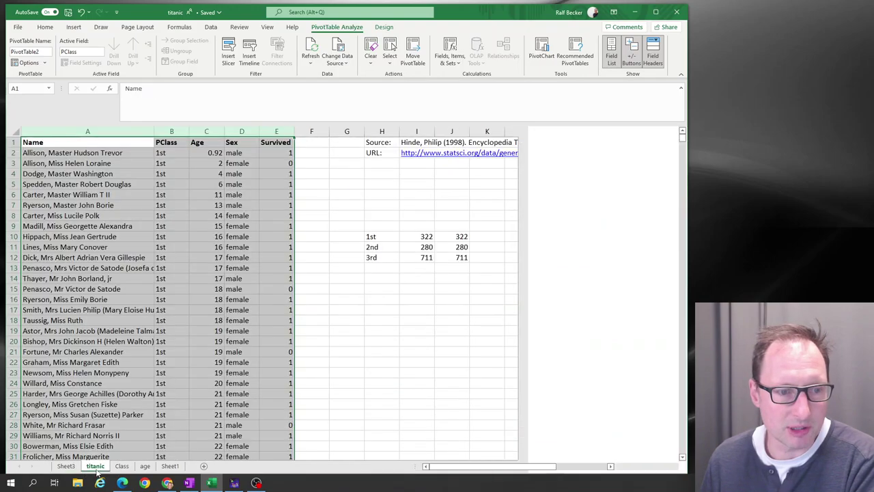
Step: Review the manual class frequency table in H10:I12 of the titanic sheet and look at Sheet1 before returning to the PivotTable
left_click(95, 465)
left_click_drag(375, 236, 425, 258)
left_click(170, 466)
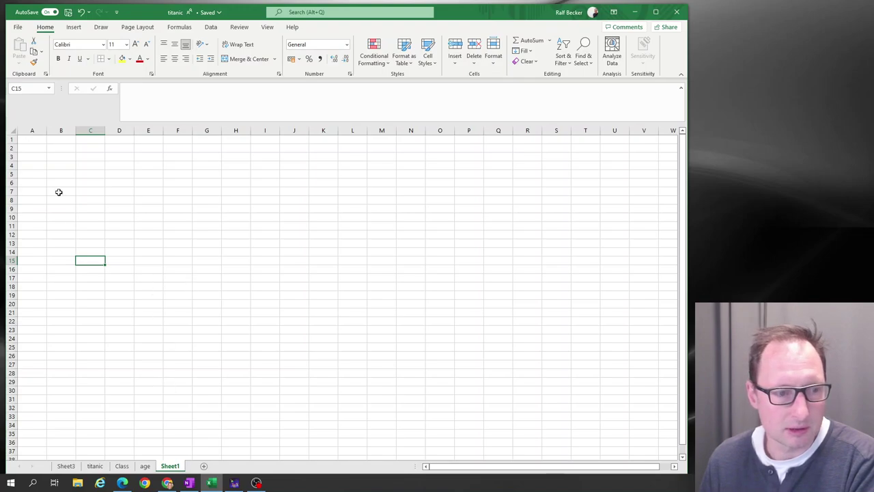
left_click(49, 157)
left_click(72, 466)
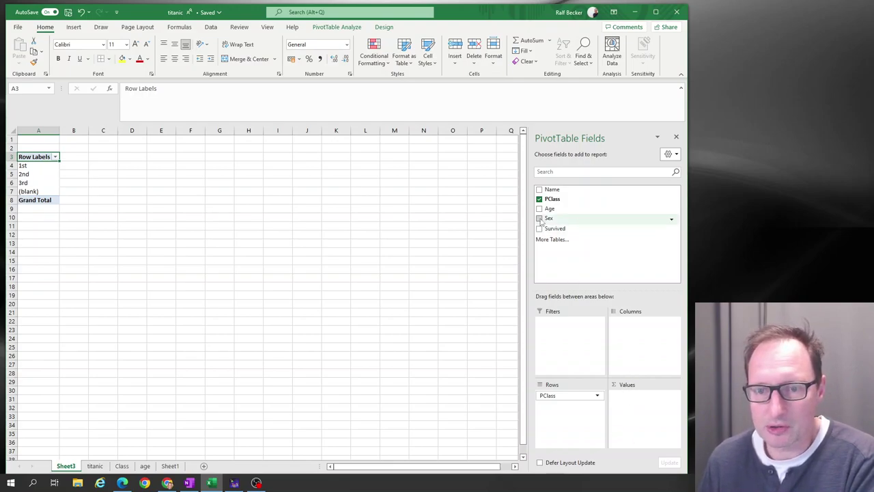
Step: Add PClass to the PivotTable's Values area, summarized by Count
left_click_drag(551, 201, 638, 400)
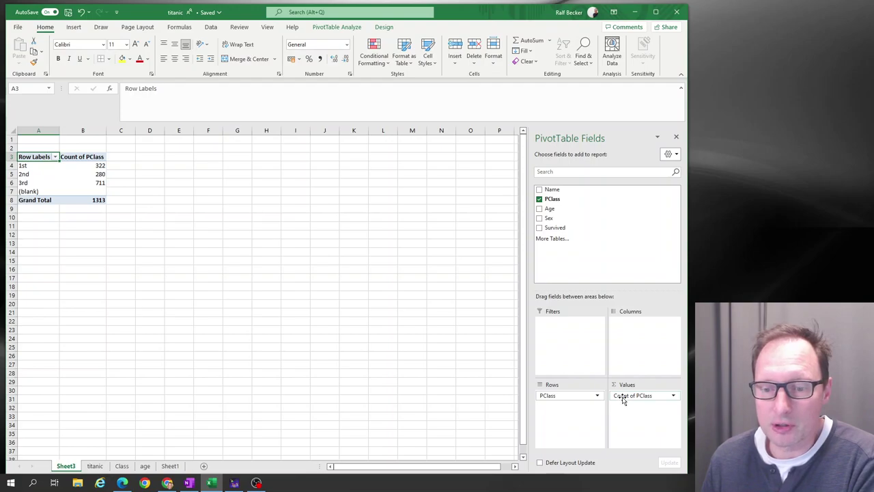
left_click(673, 396)
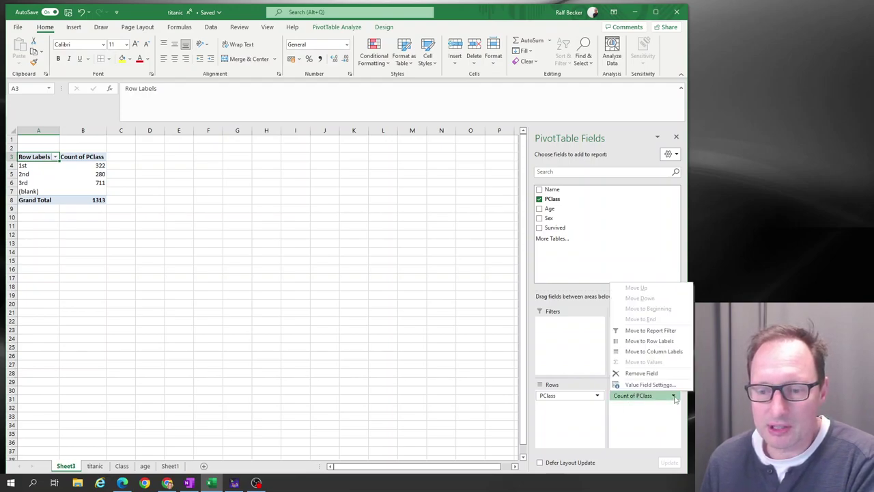
left_click(640, 385)
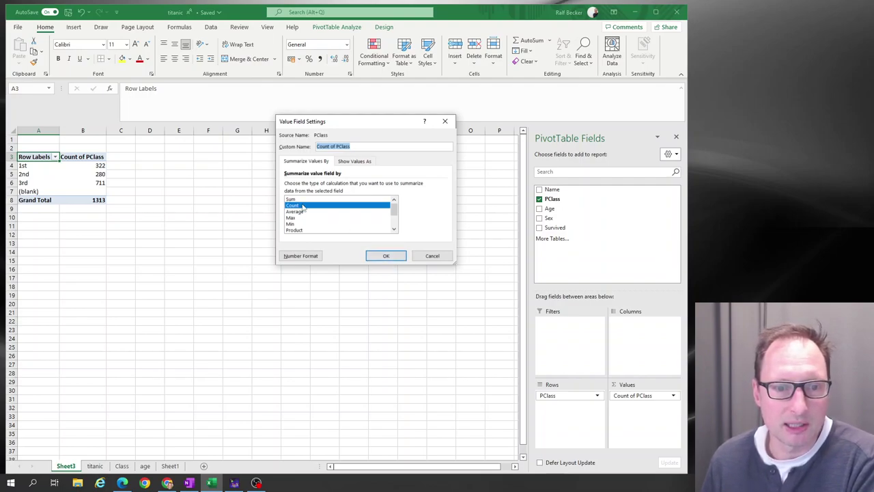
left_click(386, 254)
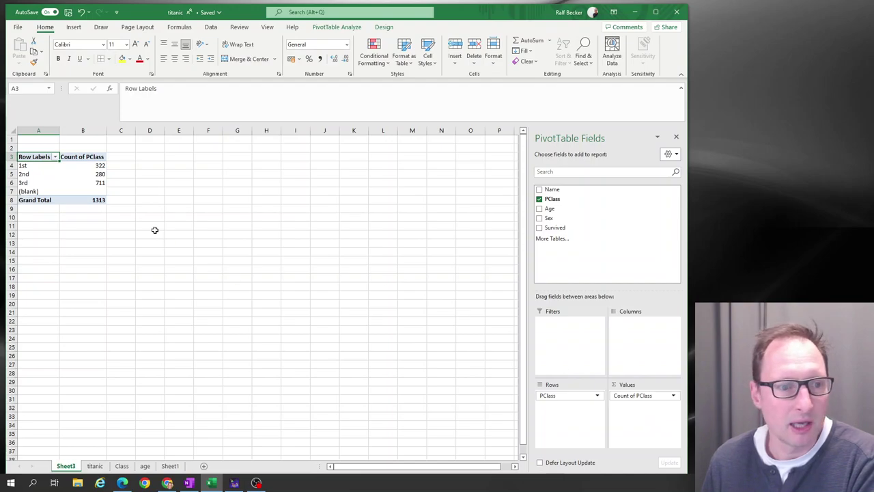
Step: Review the PivotTable's passenger counts by class in A3:B8
left_click(120, 217)
left_click_drag(29, 156, 102, 209)
left_click(101, 271)
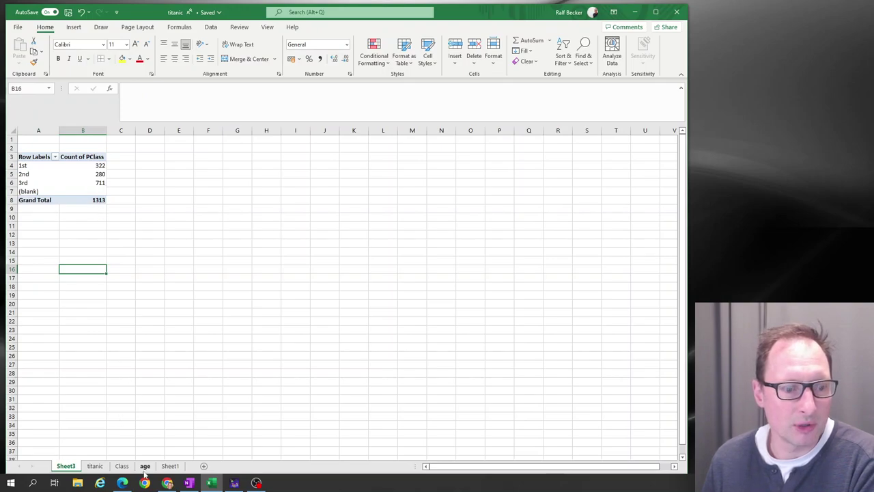
Step: Clear the COUNTIF formulas from J10:J12 on the titanic sheet
left_click(94, 465)
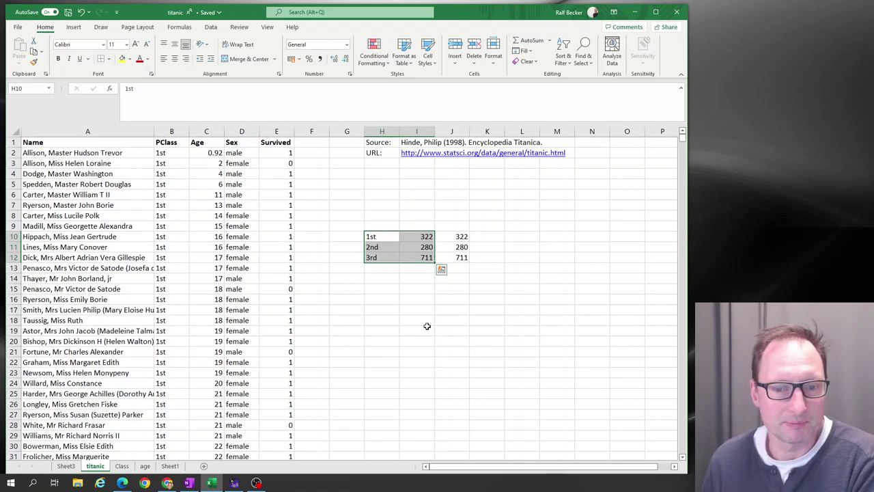
left_click(435, 306)
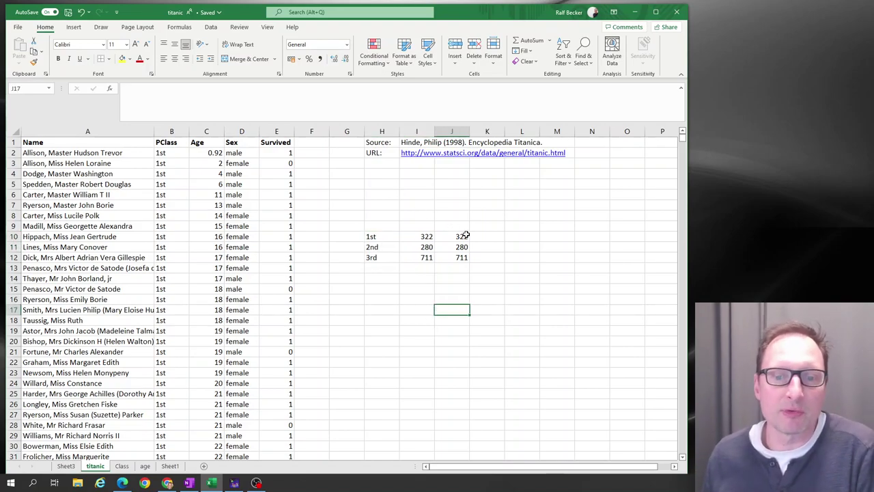
left_click_drag(464, 235, 464, 262)
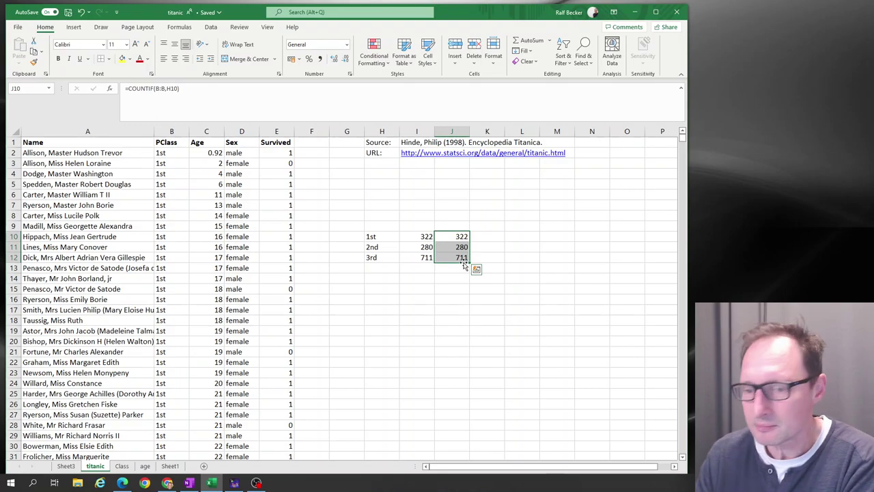
key("Delete")
Step: Enter the column headings "frequencies" in I9 and "relative freq" in J9
left_click(417, 223)
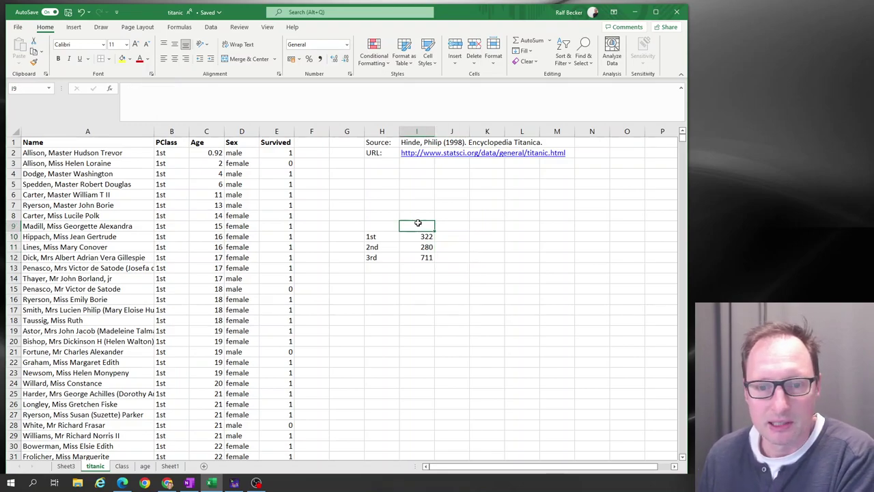
type("frequ")
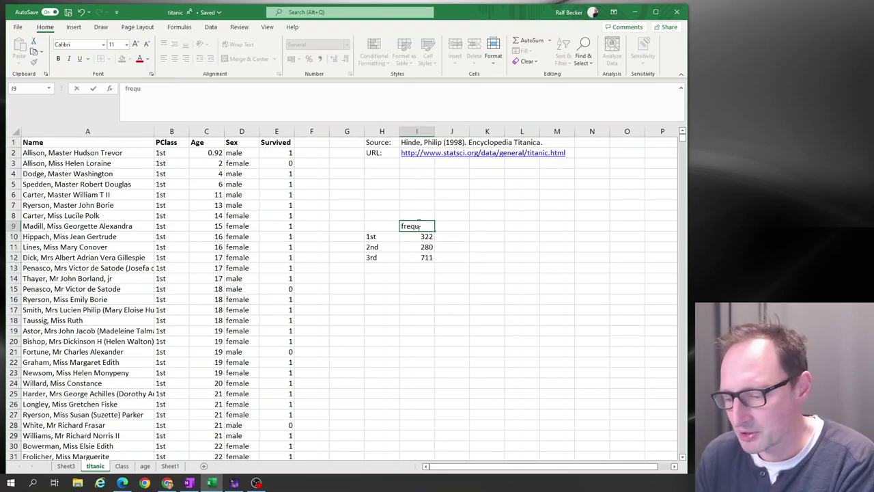
type("encies")
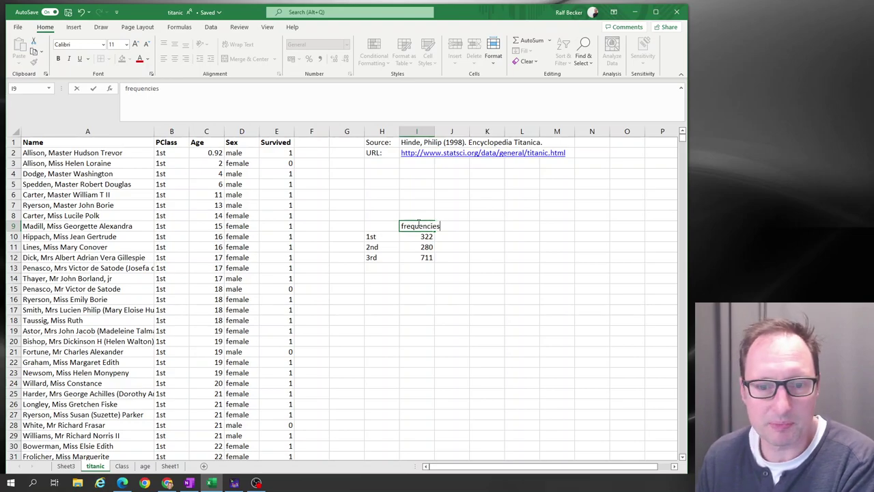
key("Tab")
type("r")
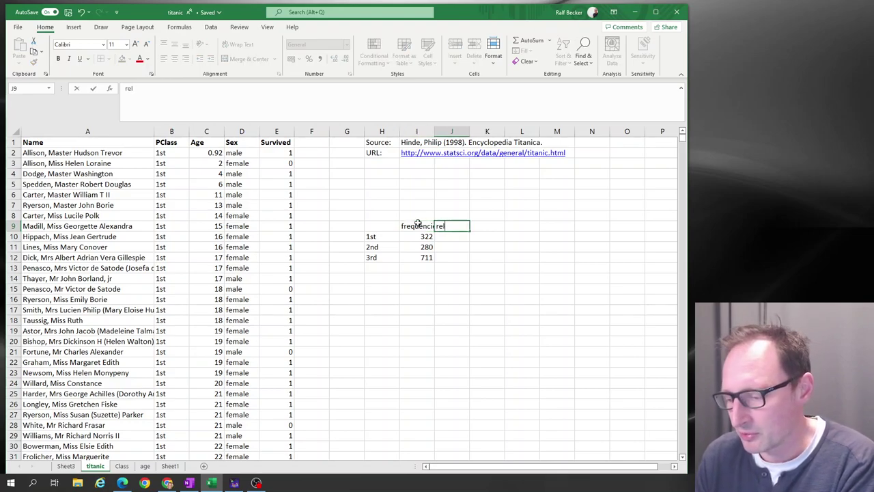
type("elative ")
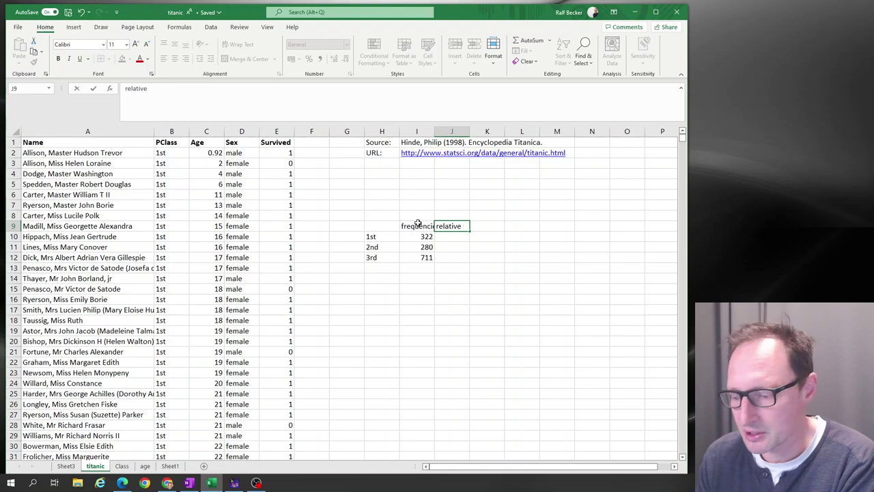
type("freq")
key("Return")
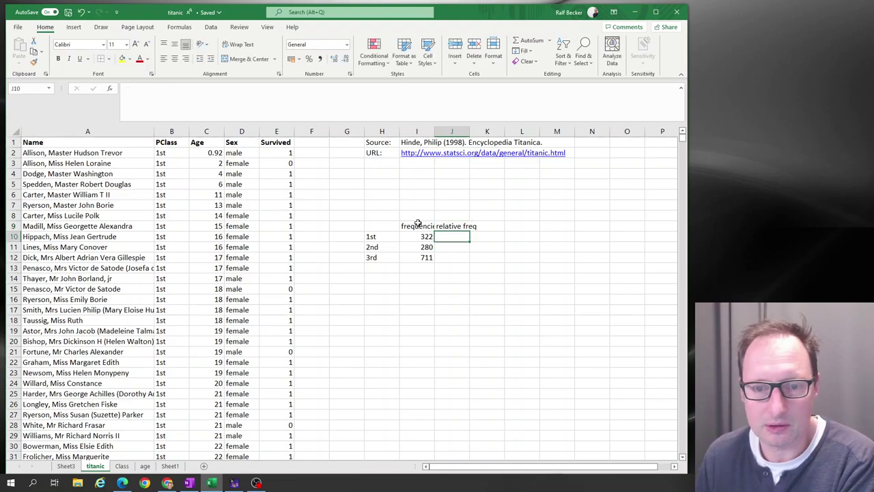
Step: Enter the formula =SUM(I10:I12) in I14 to total the class frequencies
key("Down")
key("Down")
key("Down")
key("Down")
key("Left")
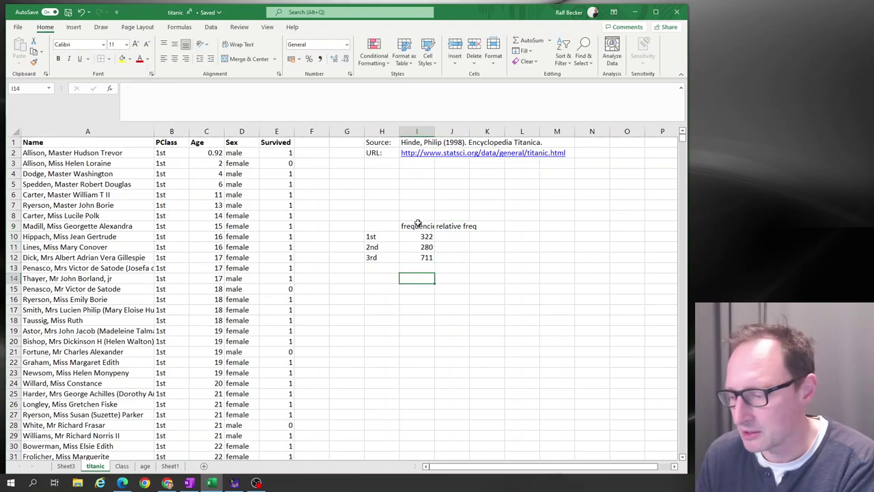
type("=sum(")
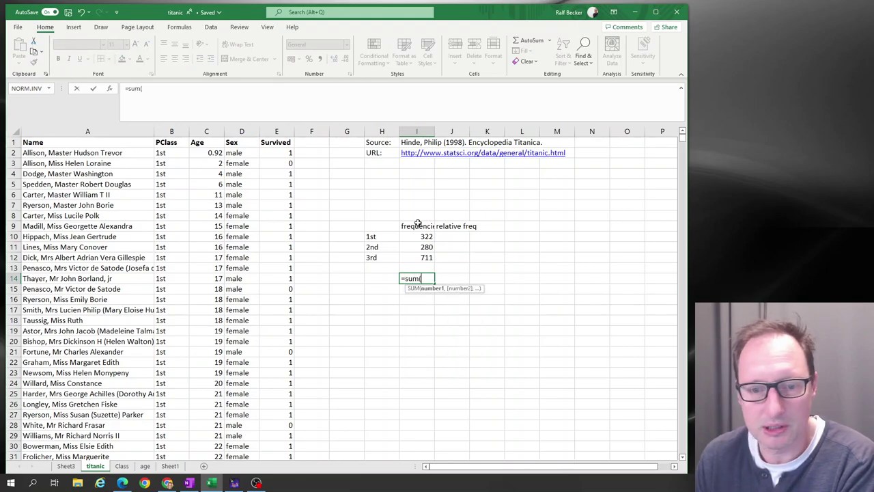
key("Up")
key("Up")
key("shift+Up")
key("shift+Up")
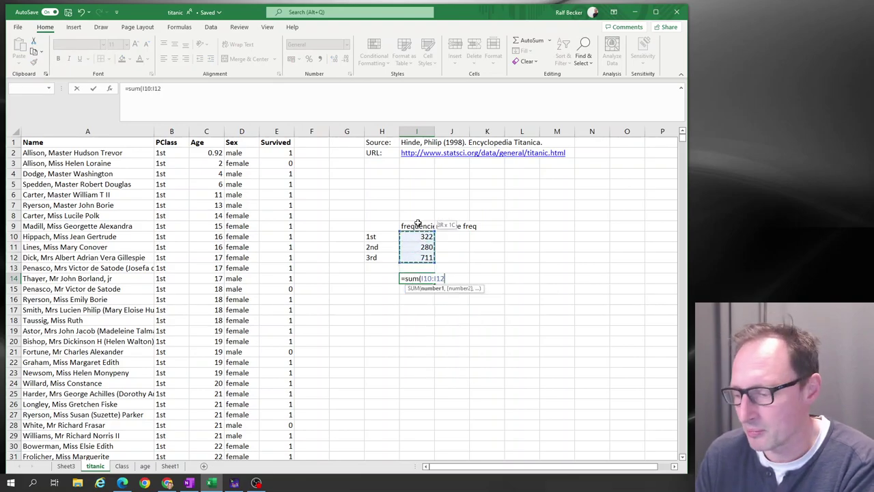
type(")")
key("Return")
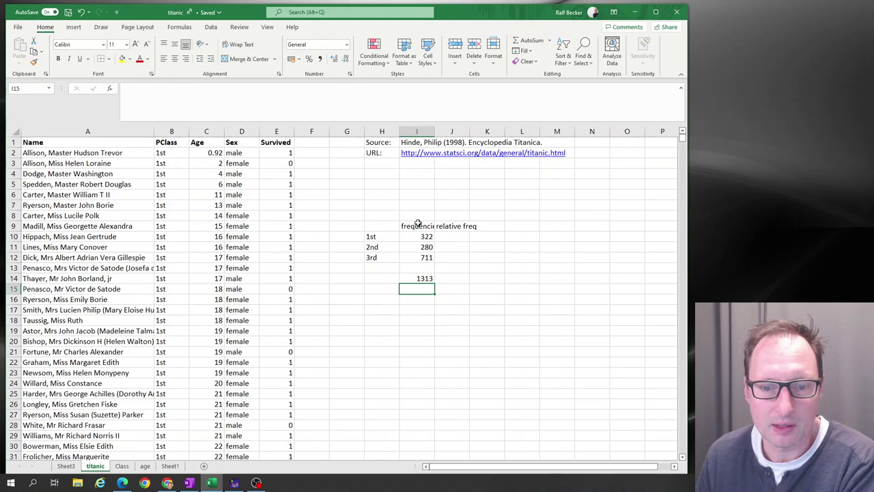
Step: Enter the formula =I10/I14 in J10 to compute the 1st class relative frequency
key("Up")
key("Right")
key("Up")
key("Up")
key("Up")
key("Up")
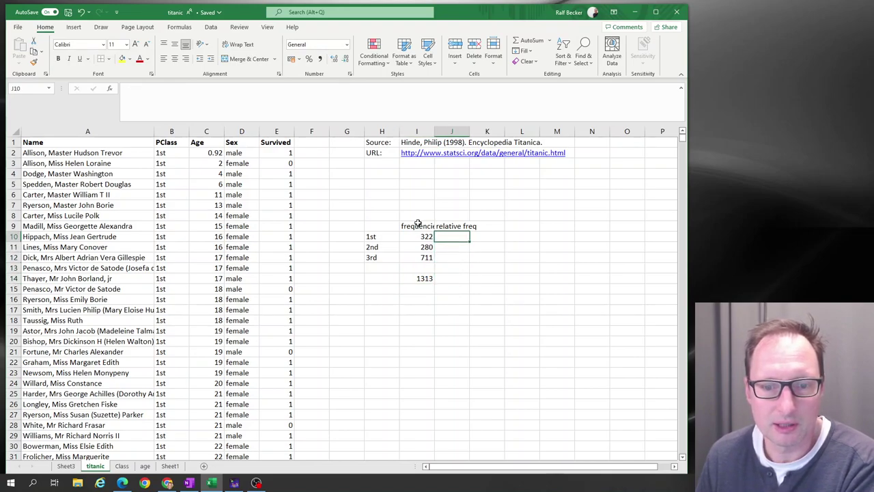
type("=")
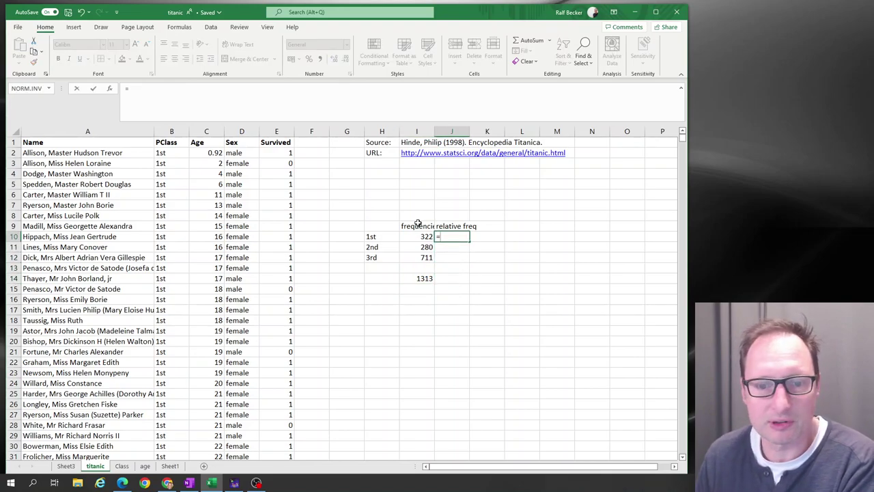
key("Left")
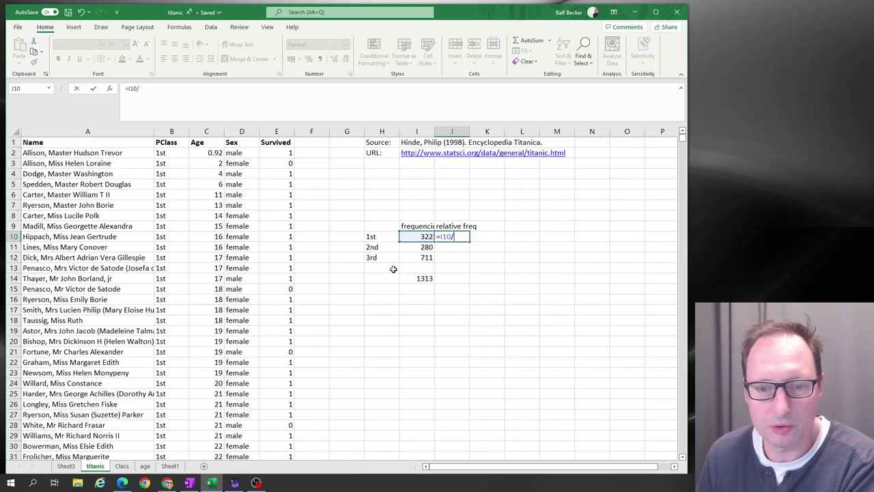
type("/")
key("Down")
key("Down")
key("Down")
key("Down")
key("Left")
key("Return")
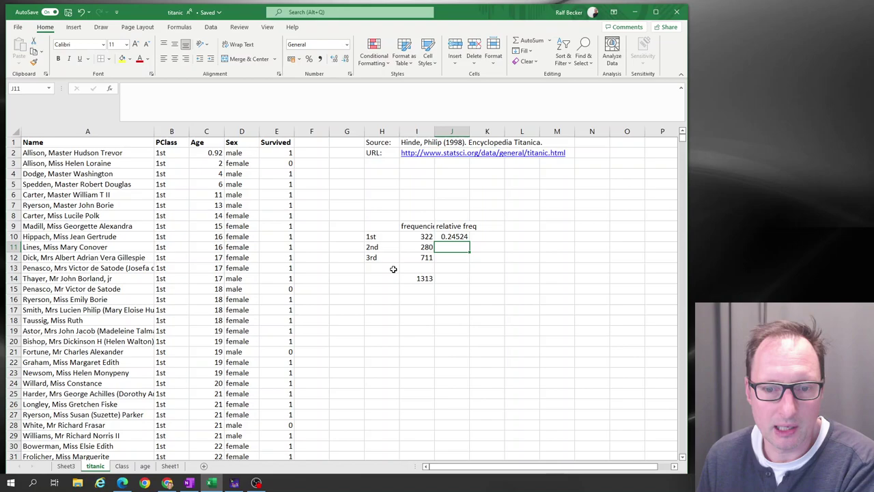
Step: Copy the relative frequency formula from J10 down to J11 and J12, and inspect the cell references in J11
key("Up")
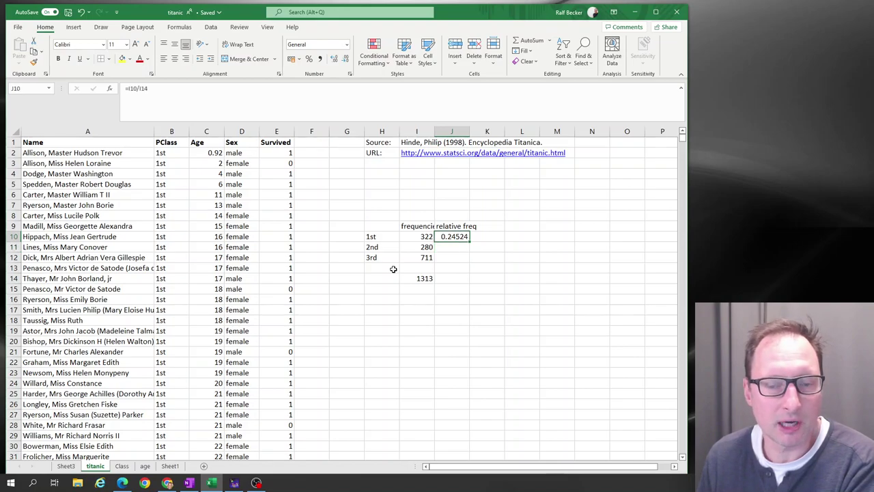
key("Left")
key("Left")
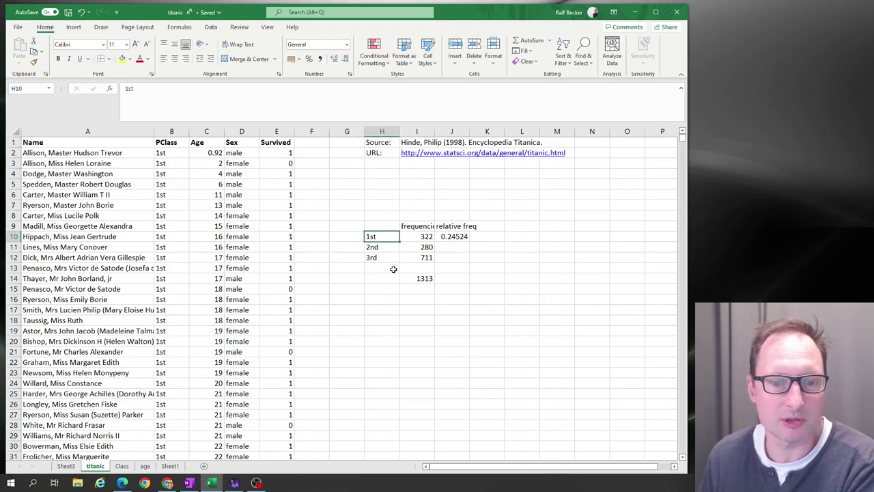
key("Right")
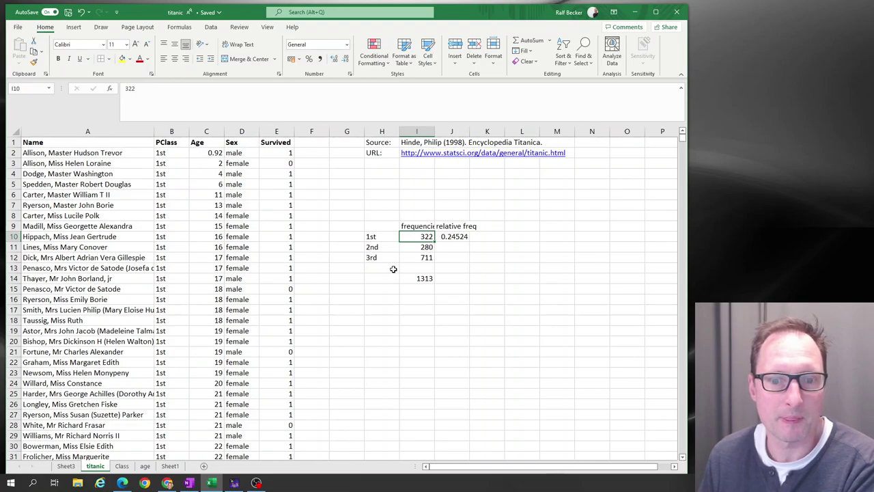
key("Right")
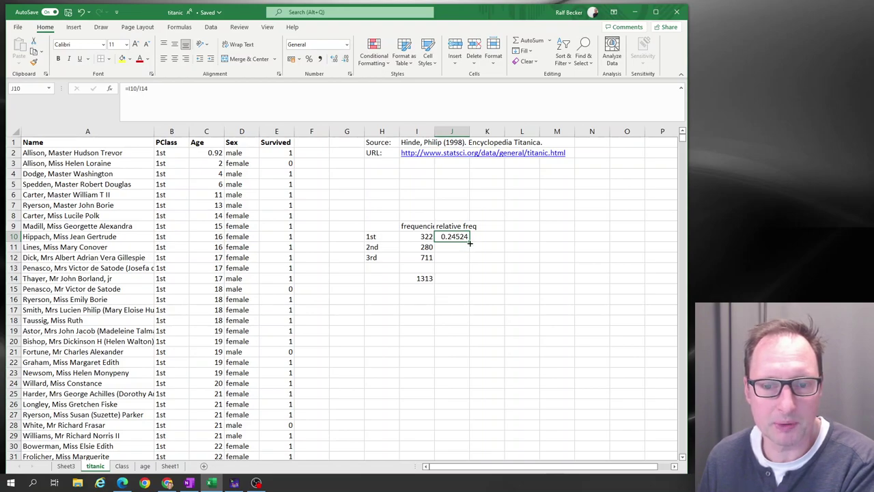
left_click_drag(470, 243, 470, 263)
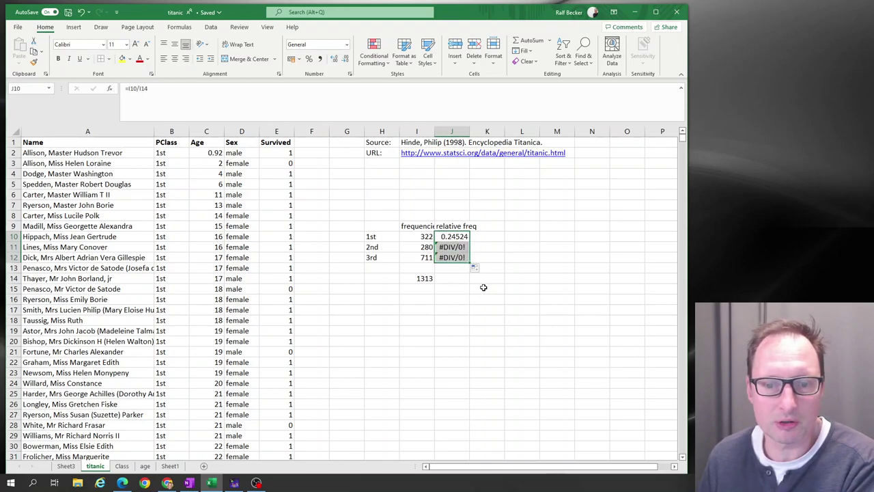
double_click(451, 246)
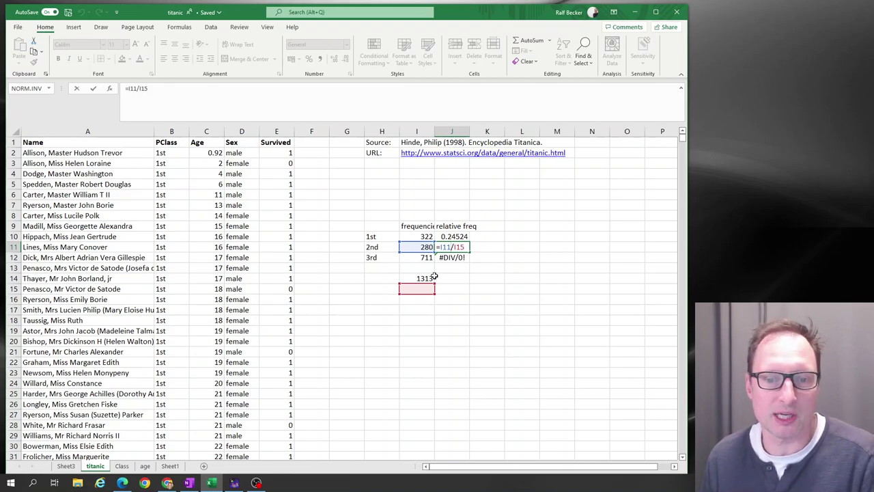
key("ctrl+Return")
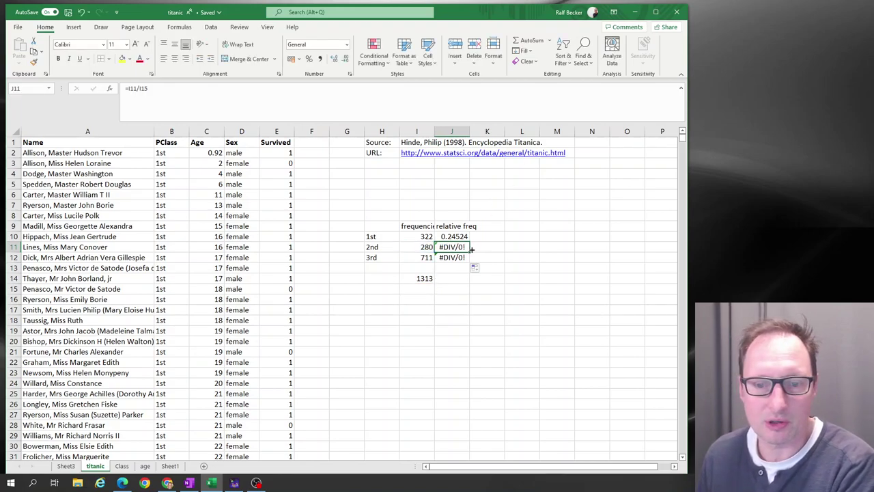
Step: Change the 1st class relative frequency formula in J10 to =I10/$I$14 so the total is an absolute reference
double_click(450, 236)
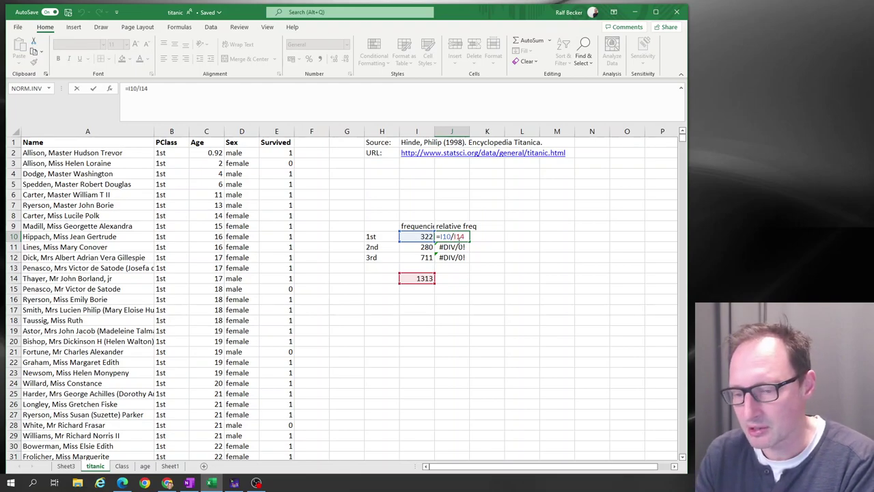
type("$I")
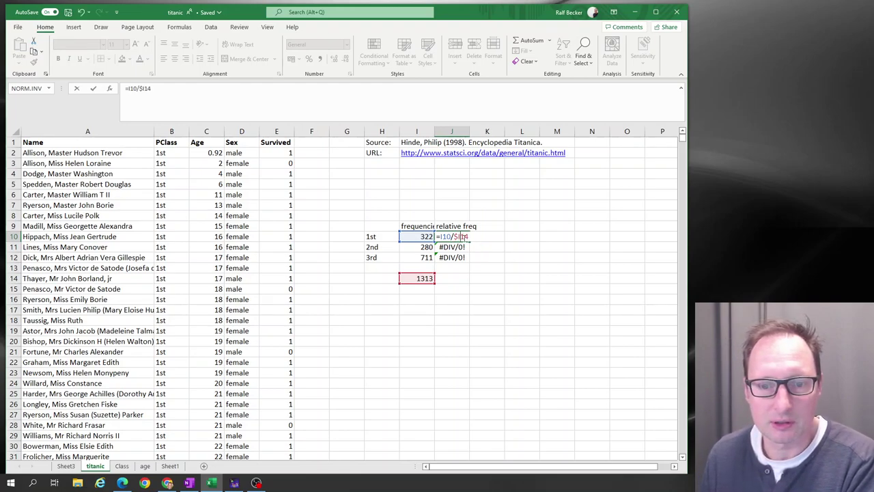
type("$")
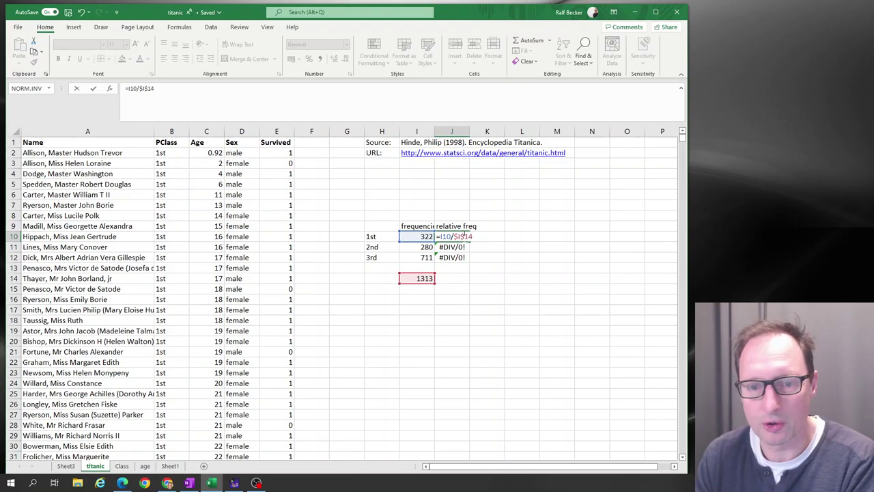
key("Return")
Step: Copy the corrected formula from J10 down to J11 and J12, and check the cell references in J11
left_click(464, 238)
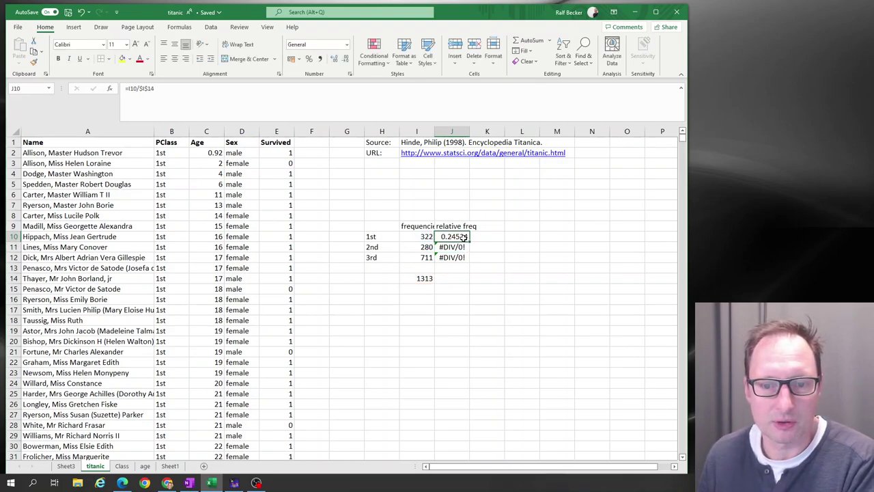
left_click_drag(469, 241, 471, 262)
double_click(456, 247)
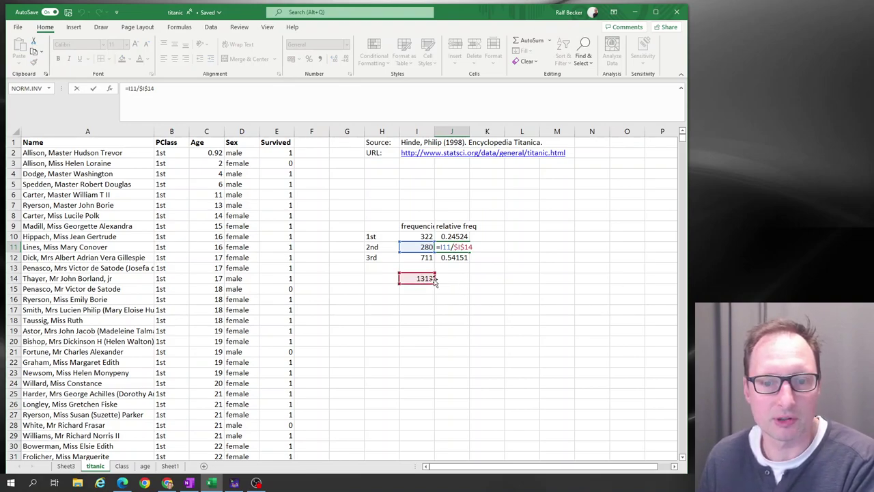
key("Return")
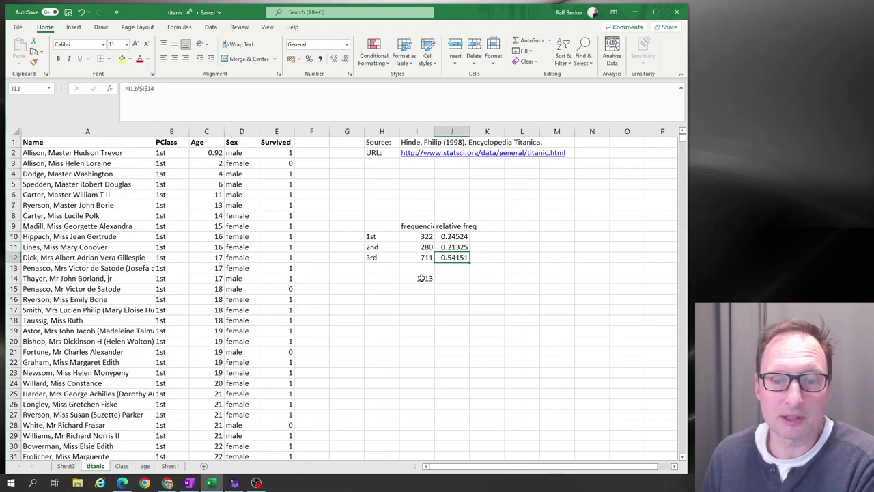
Step: Format the relative frequencies in J10:J12 as Percentage with zero decimal places
left_click_drag(454, 236, 452, 258)
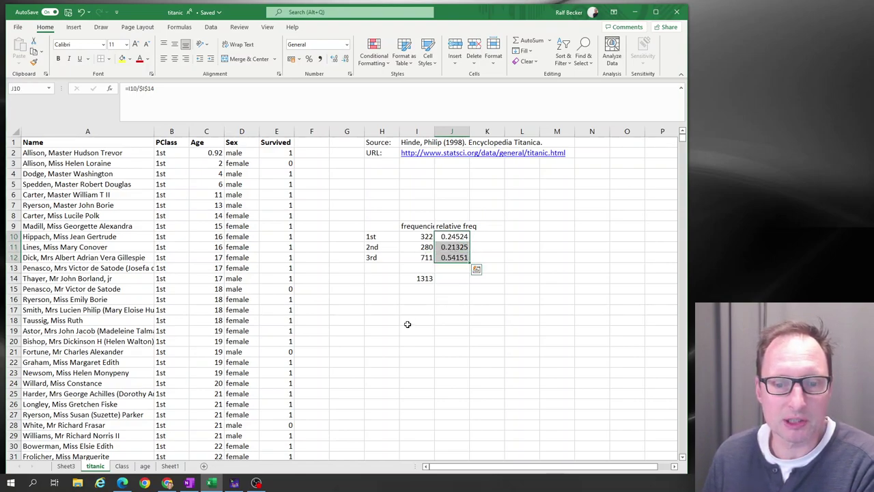
right_click(452, 256)
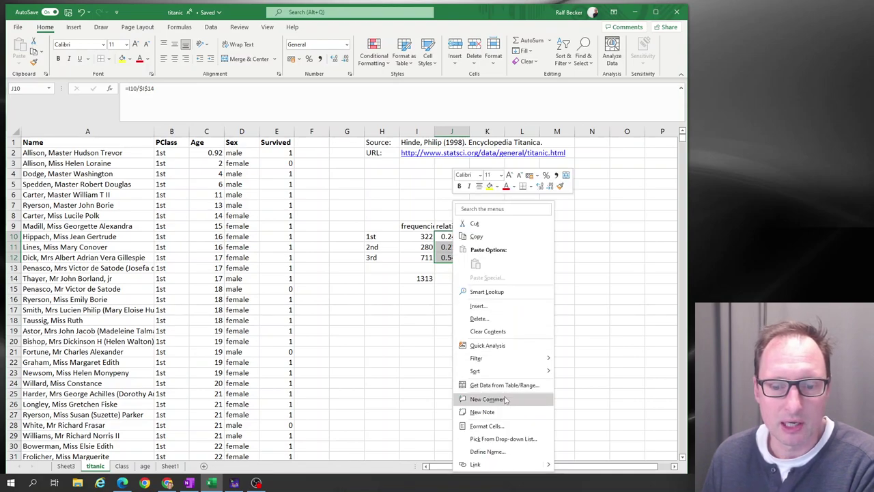
left_click(486, 426)
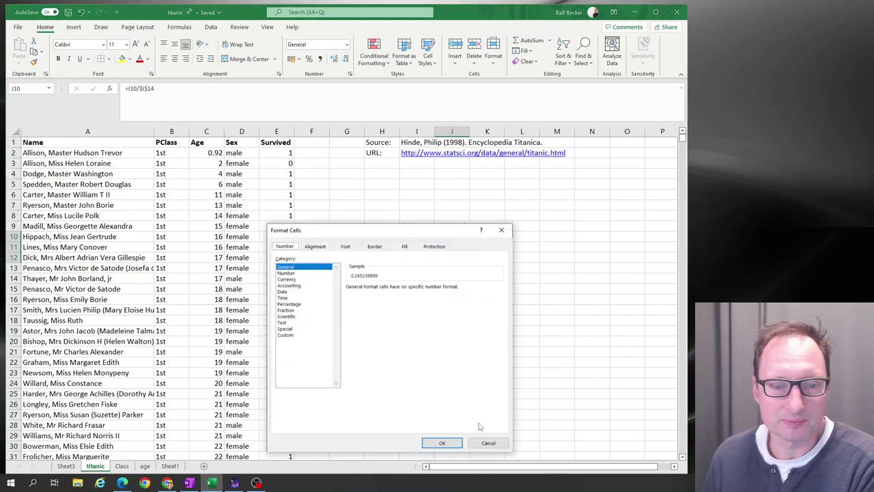
left_click(289, 304)
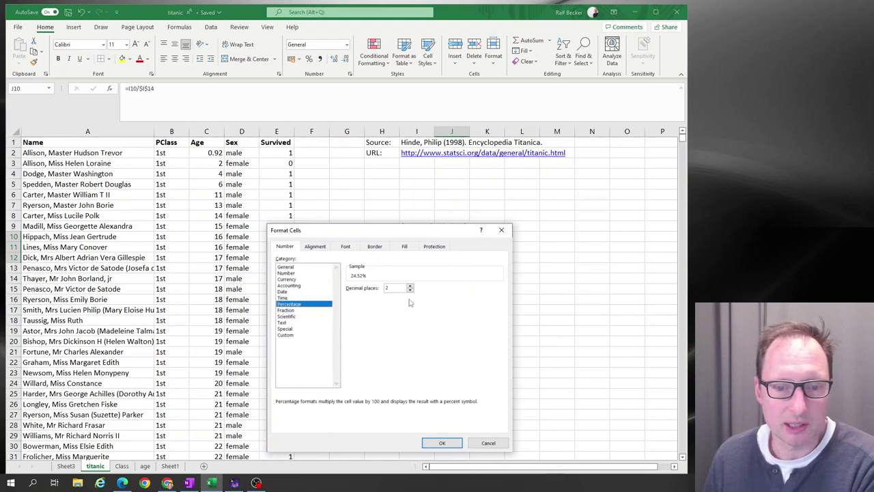
left_click(441, 444)
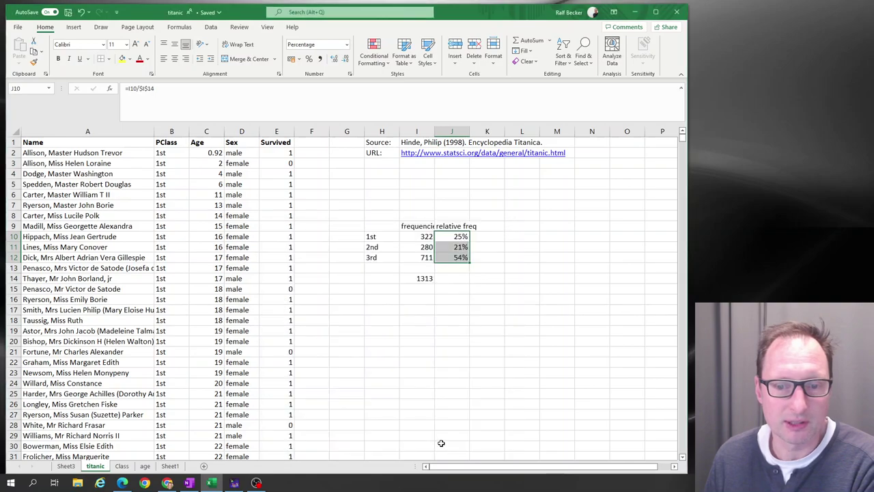
left_click(529, 294)
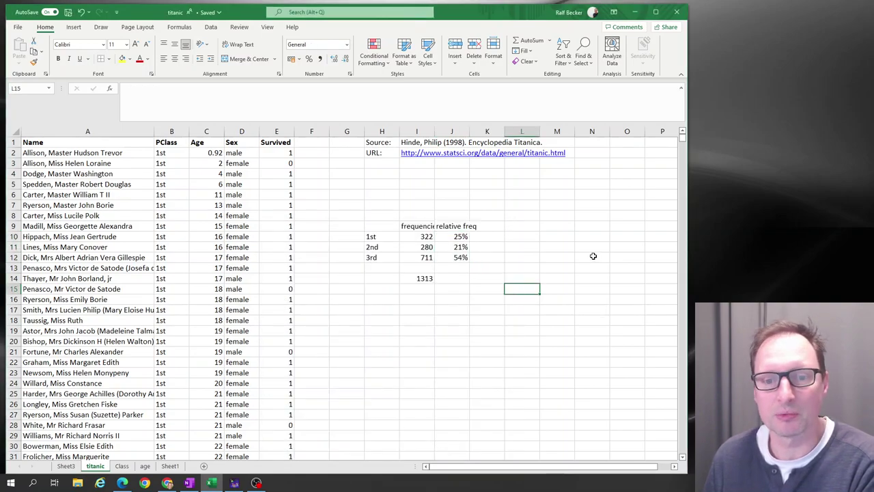
left_click(445, 236)
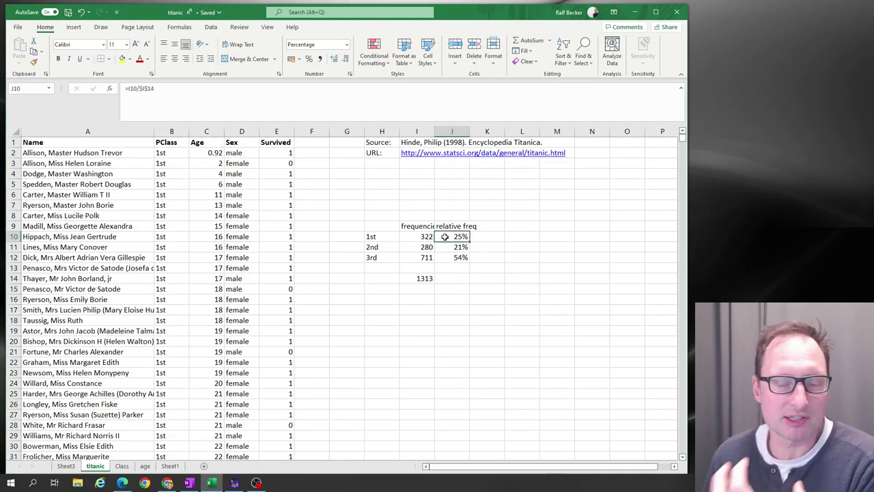
key("Down")
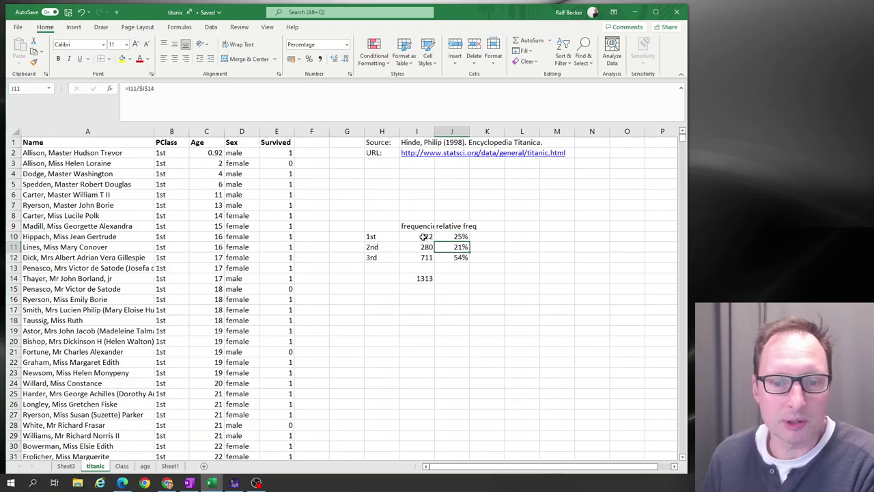
left_click_drag(423, 236, 419, 258)
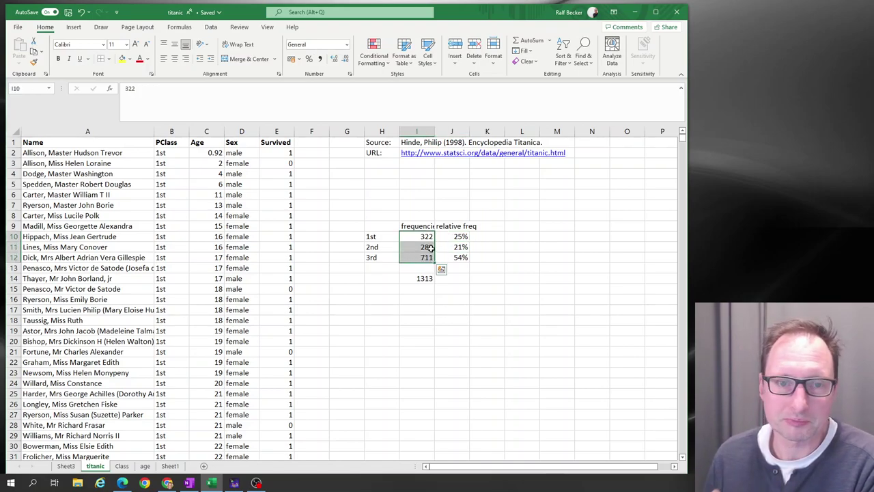
left_click(381, 306)
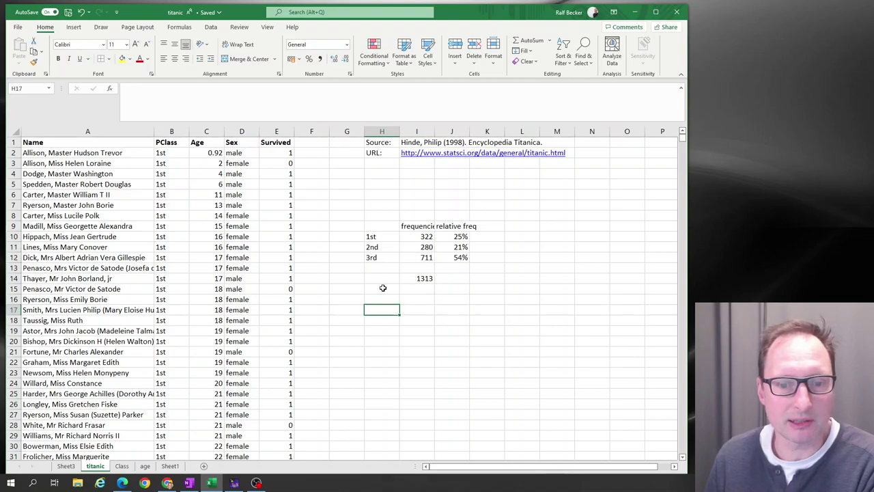
Step: Insert a 2-D clustered column chart of the class frequencies from the range H9:I12
left_click_drag(384, 237, 416, 259)
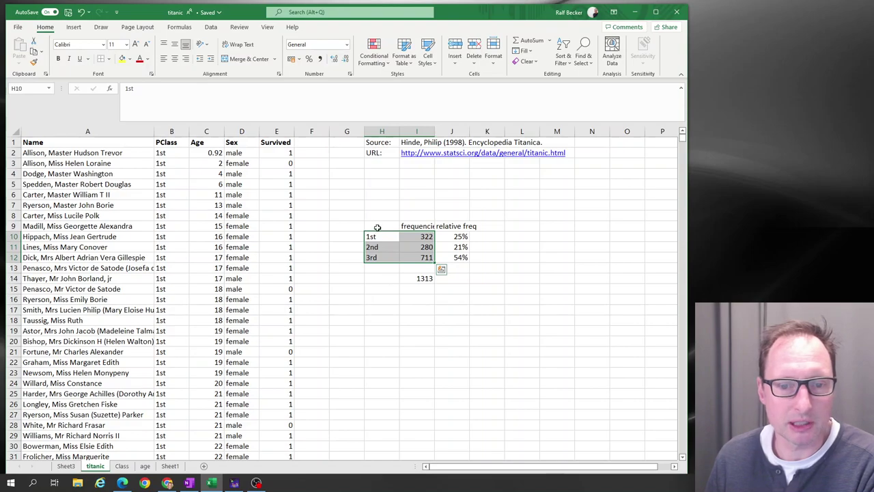
left_click_drag(378, 228, 419, 257)
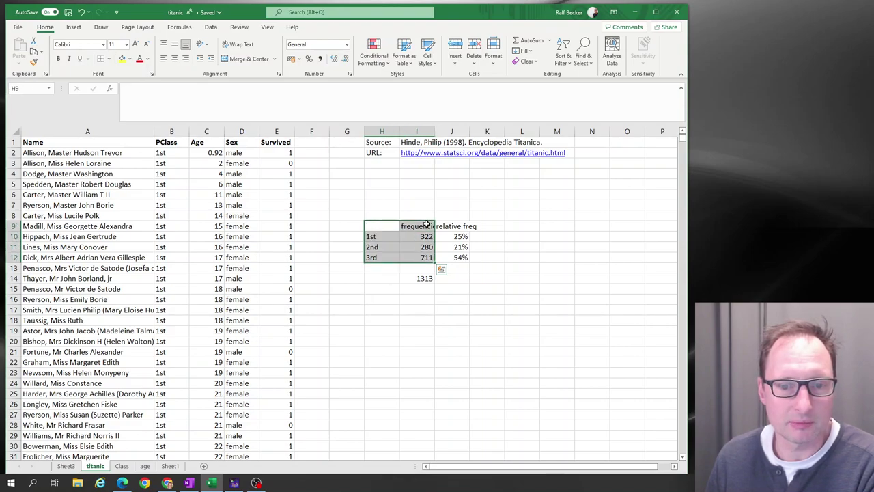
left_click(74, 28)
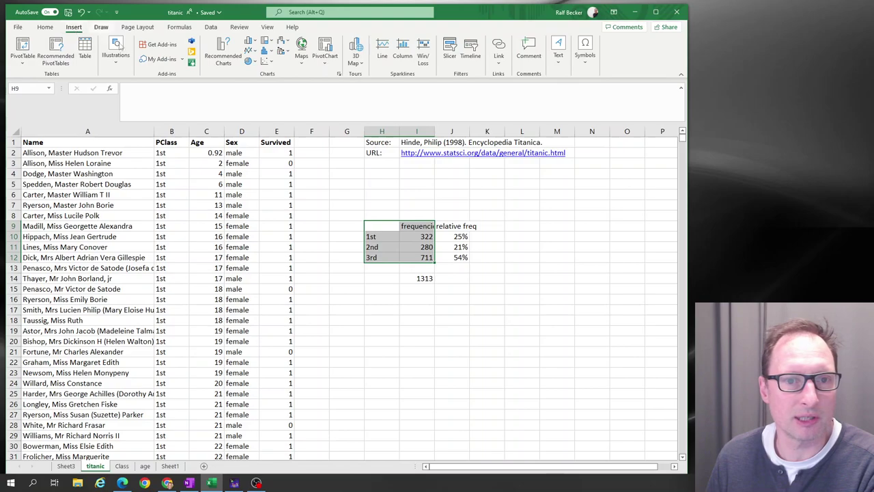
left_click(251, 46)
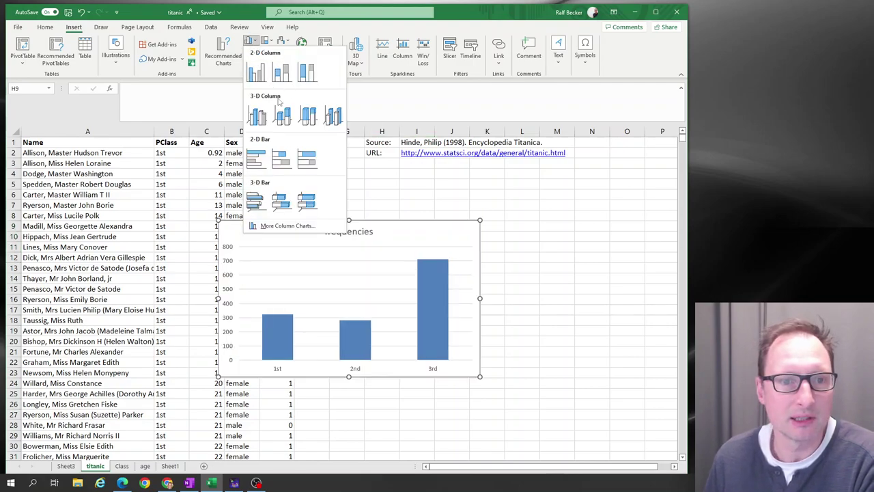
left_click(255, 71)
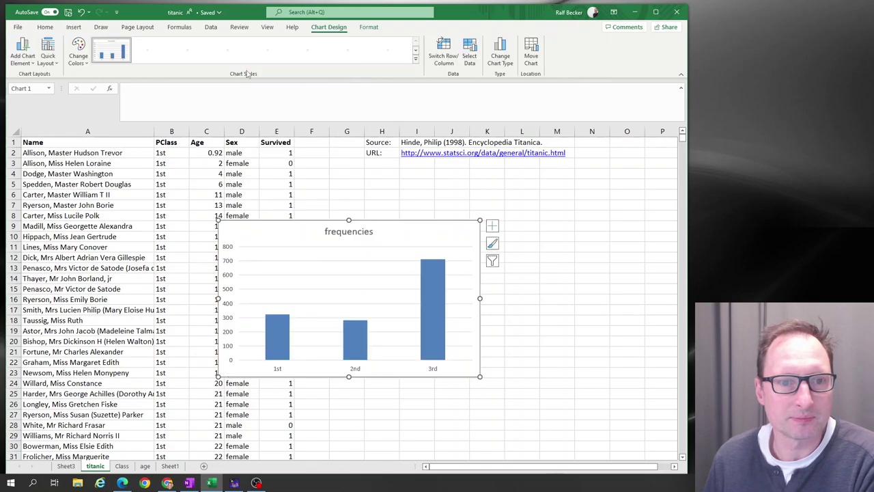
Step: Move the frequencies chart beside the table and shrink it to about columns L to P, rows 9 to 18
left_click_drag(484, 226, 571, 284)
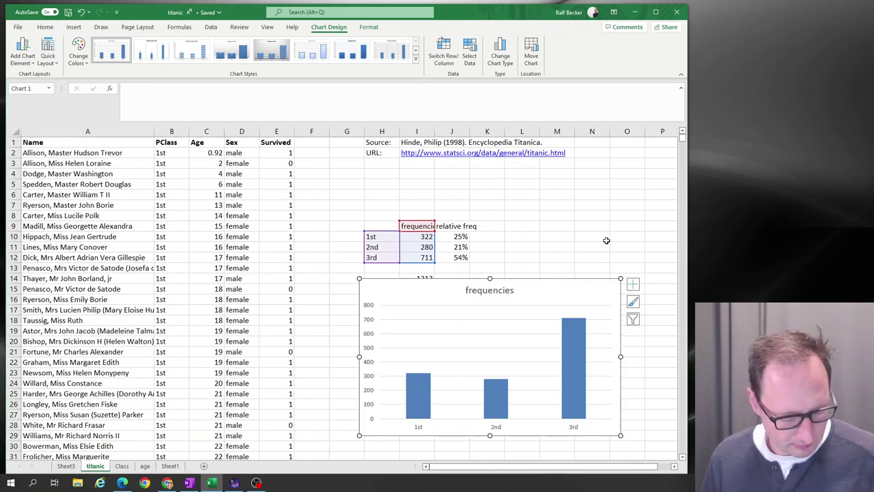
mouse_move(579, 293)
left_mouse_down()
mouse_move(590, 202)
mouse_move(586, 304)
left_mouse_up()
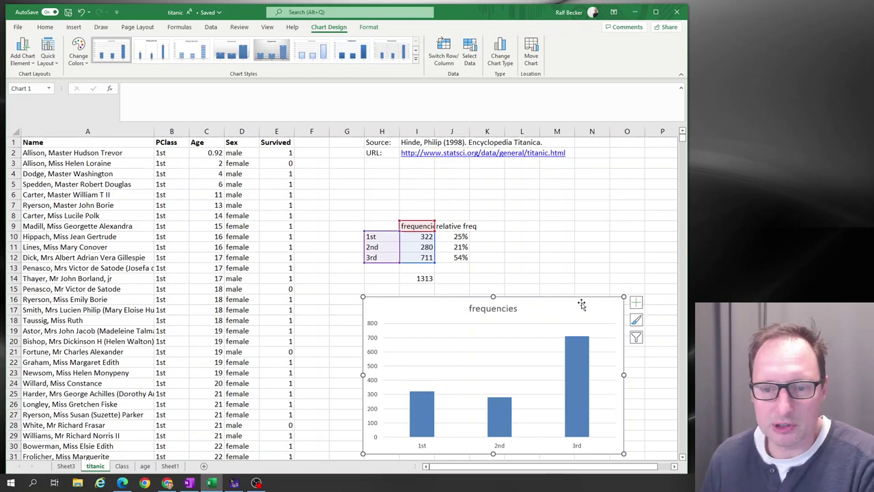
left_click_drag(580, 312, 630, 224)
left_click_drag(409, 379, 506, 324)
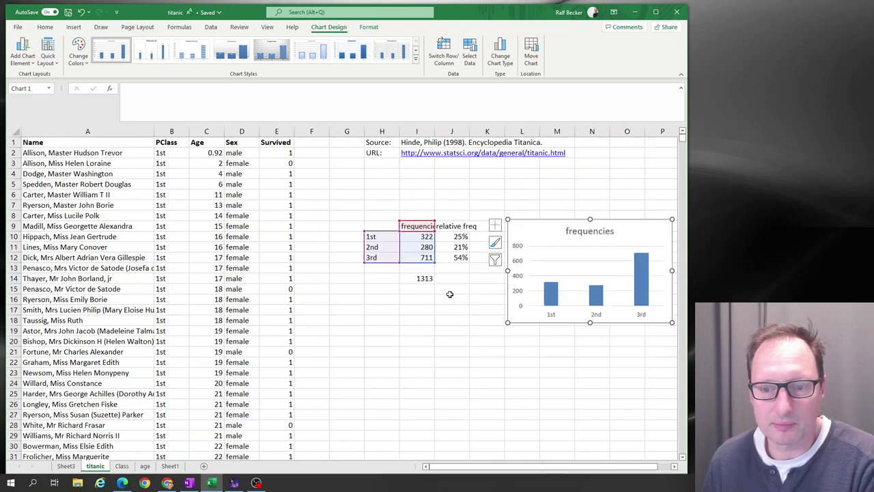
left_click(451, 331)
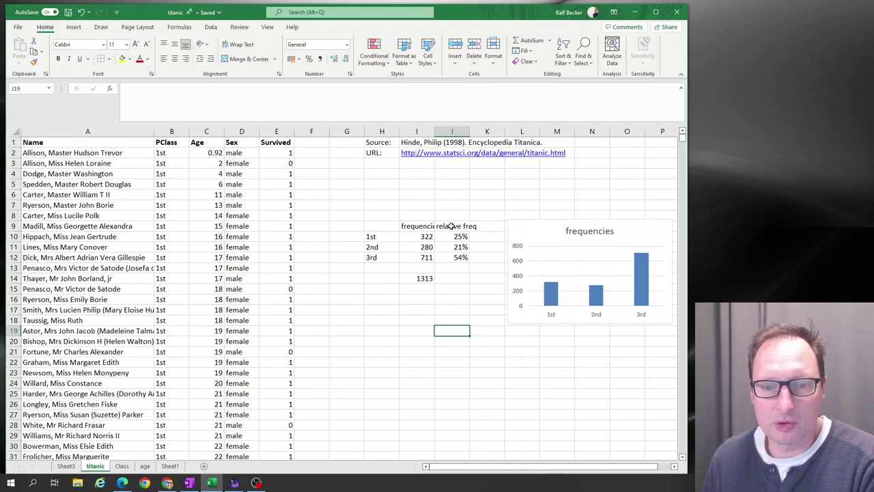
Step: Move the relative frequency column J9:J12 to K9:K12 and copy the class labels from H10:H12 into J10:J12
left_click_drag(452, 226, 452, 257)
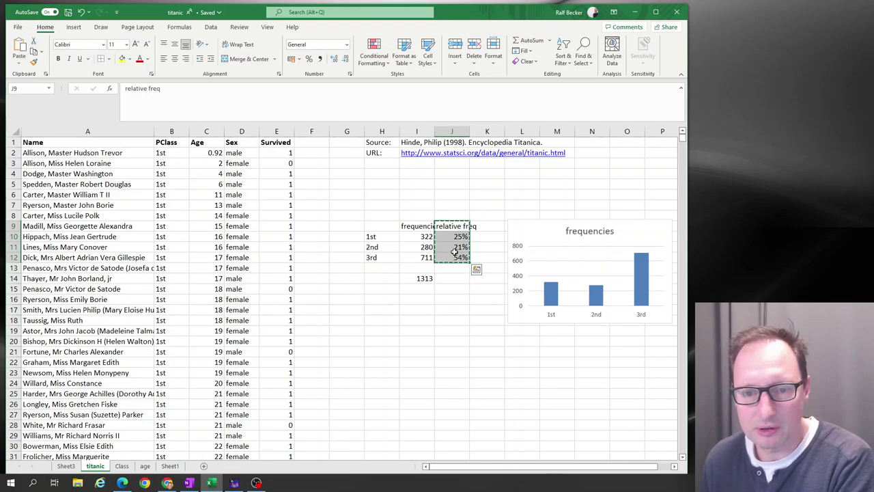
left_click_drag(469, 229, 483, 231)
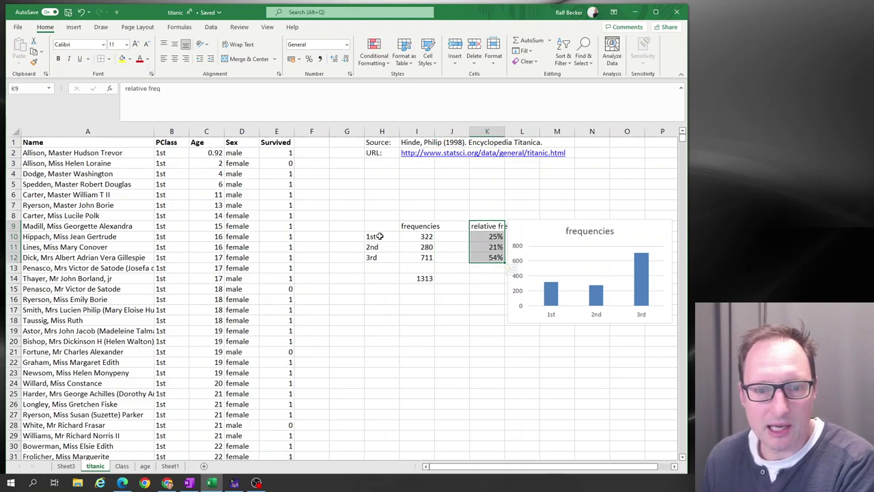
left_click_drag(375, 237, 376, 256)
key("ctrl+c")
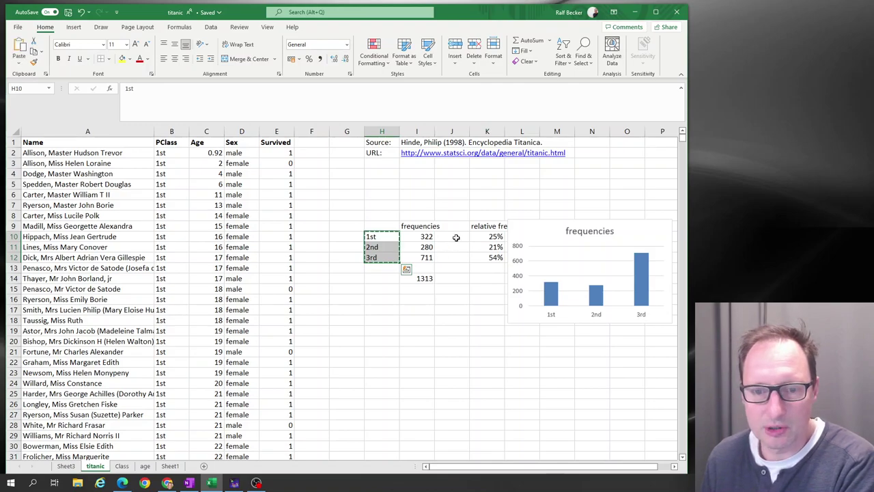
left_click(456, 237)
key("ctrl+v")
key("ctrl")
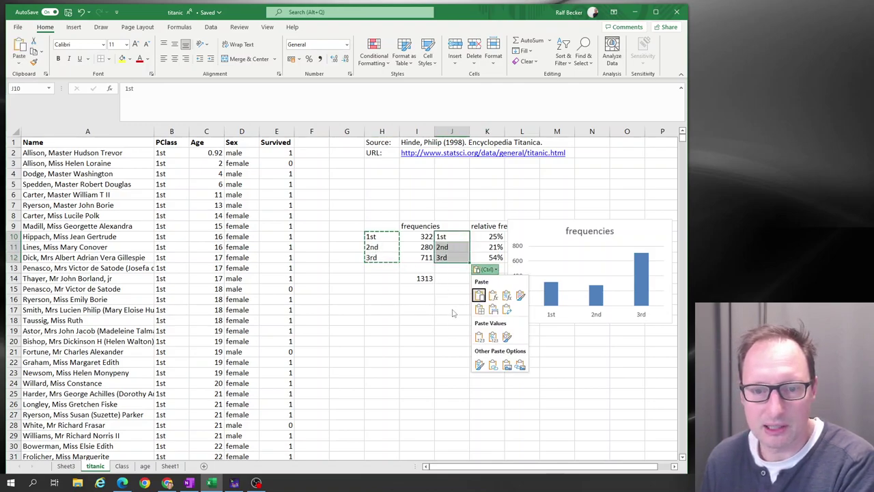
key("ctrl")
Step: Insert a 3-D clustered column chart of the relative frequencies from the range J9:K12
left_click_drag(450, 226, 495, 258)
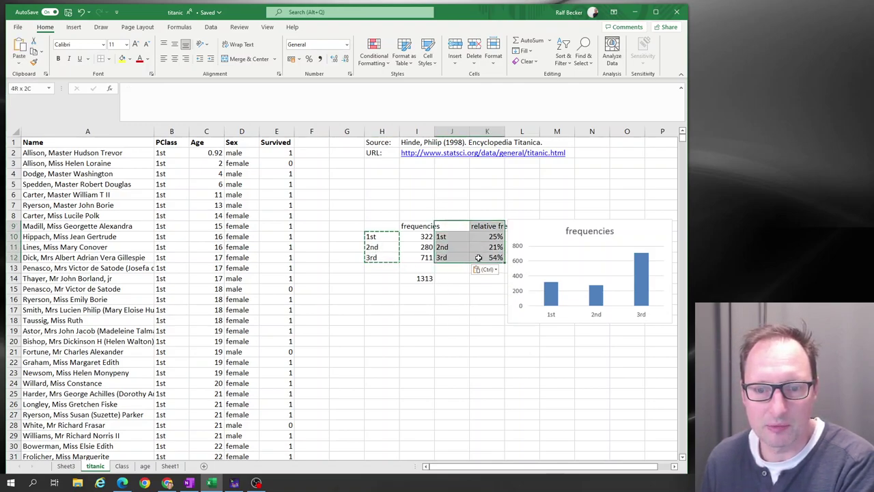
left_click(73, 27)
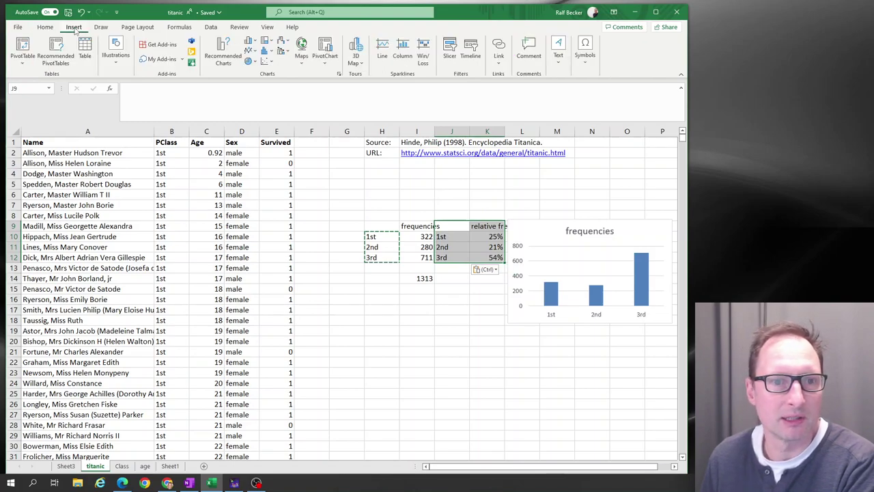
left_click(251, 45)
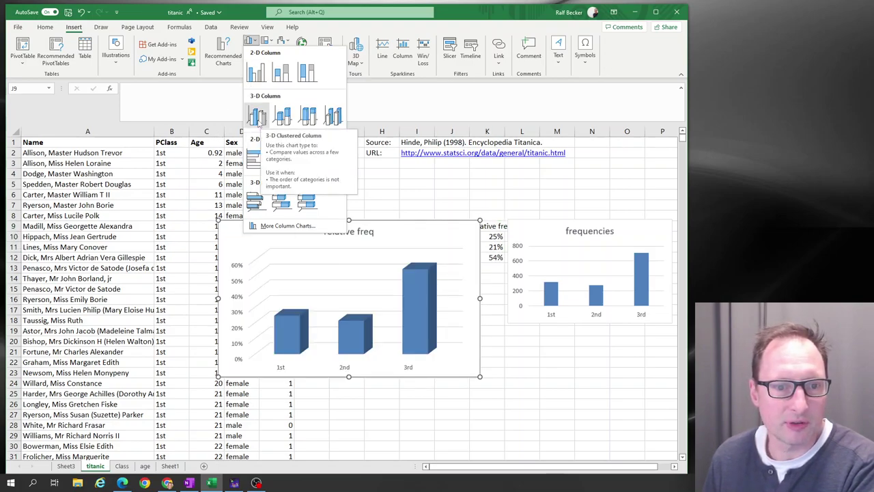
left_click(258, 117)
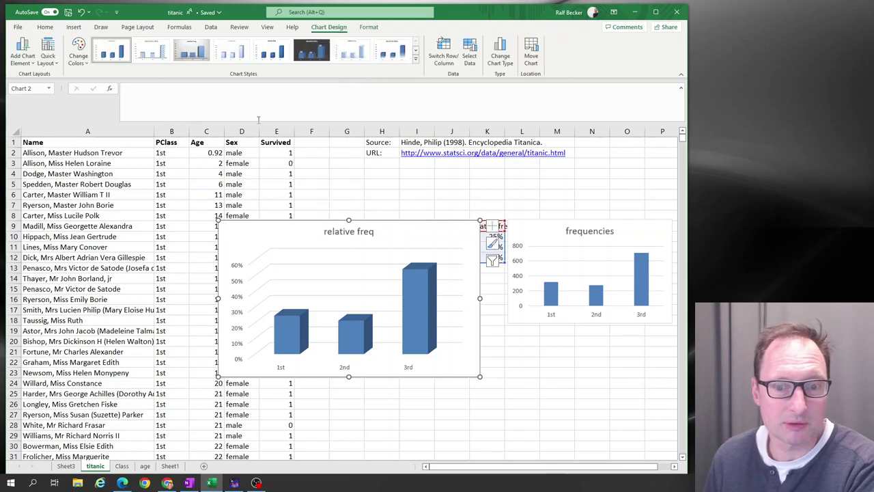
Step: Move the relative freq chart below the table and shrink it to about columns G to L, rows 18 to 30
left_click_drag(385, 227, 475, 288)
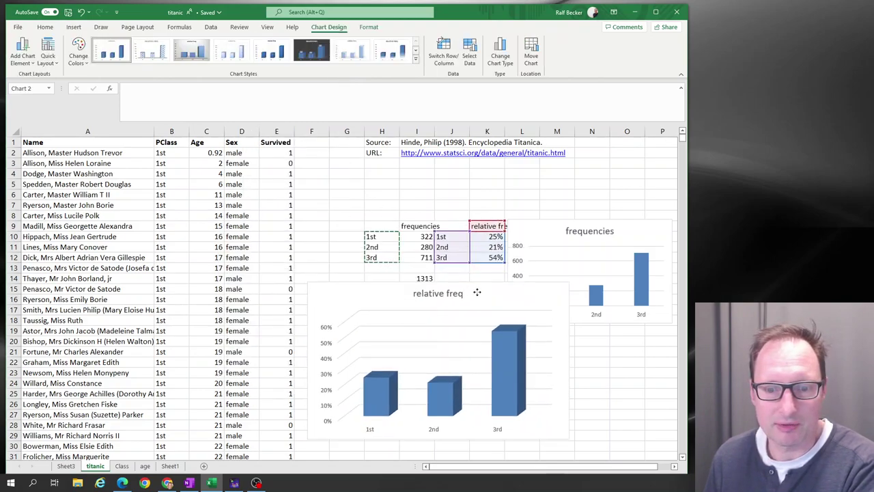
left_click_drag(308, 281, 371, 312)
left_click_drag(435, 319, 403, 324)
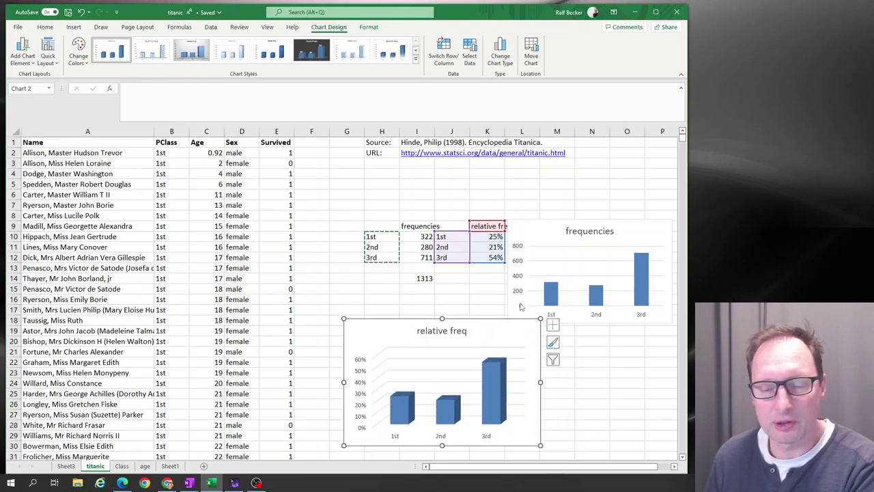